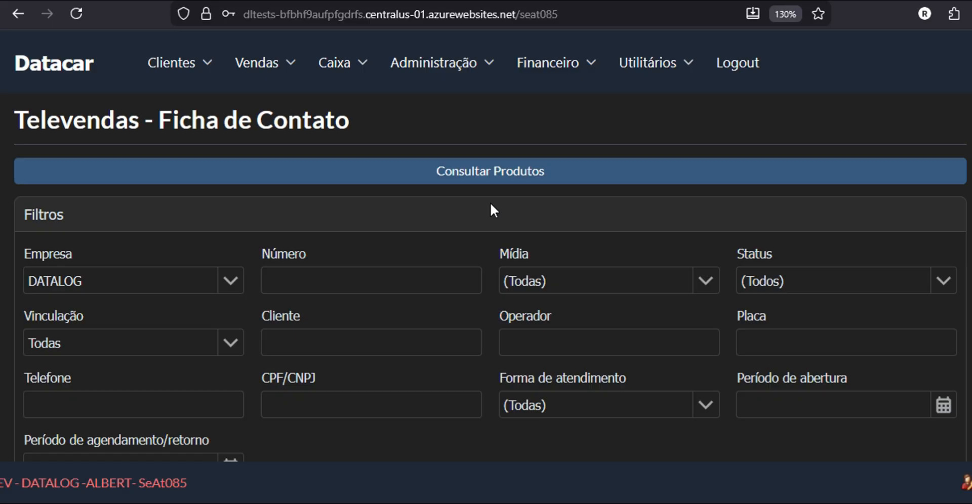
# Step: Search the multi-store product catalogue for 'pneu' and scroll through the tyres' stock and prices
pyautogui.scroll(-15, 490, 204)
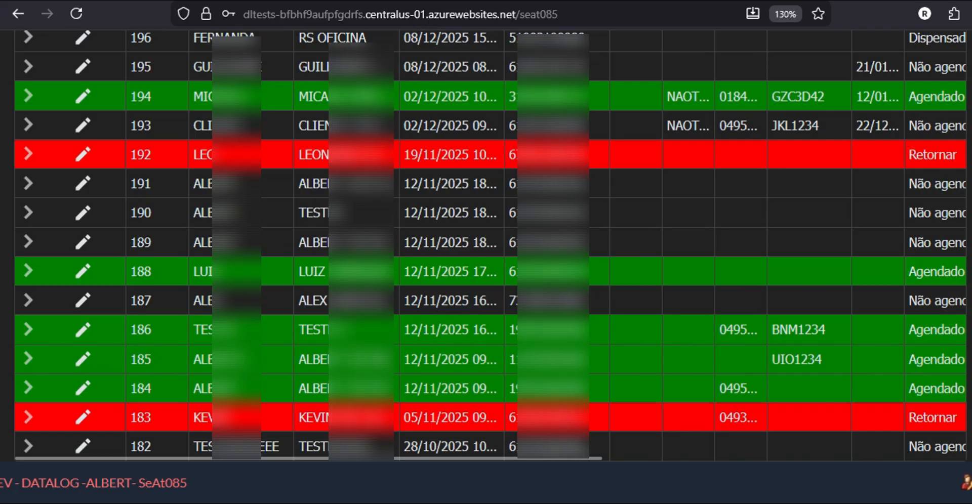
pyautogui.moveTo(568, 458); pyautogui.dragTo(900, 466)
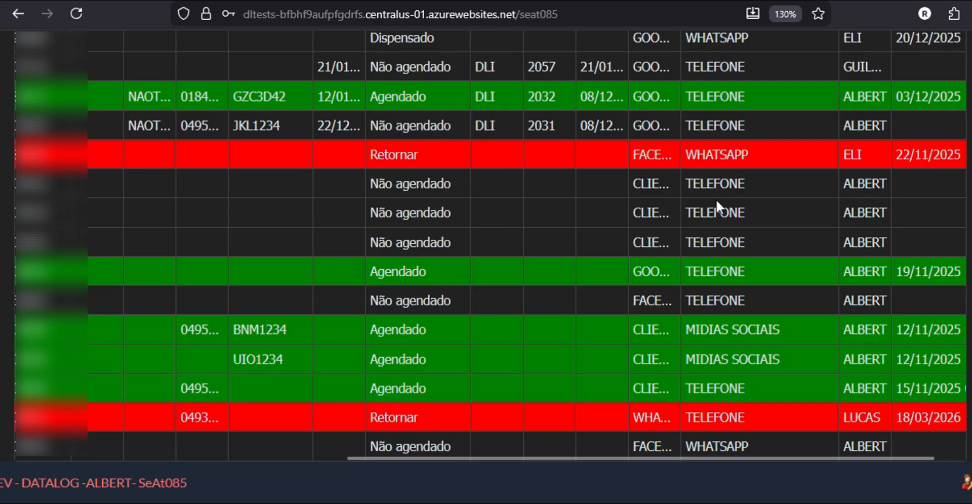
pyautogui.moveTo(801, 458); pyautogui.dragTo(863, 456)
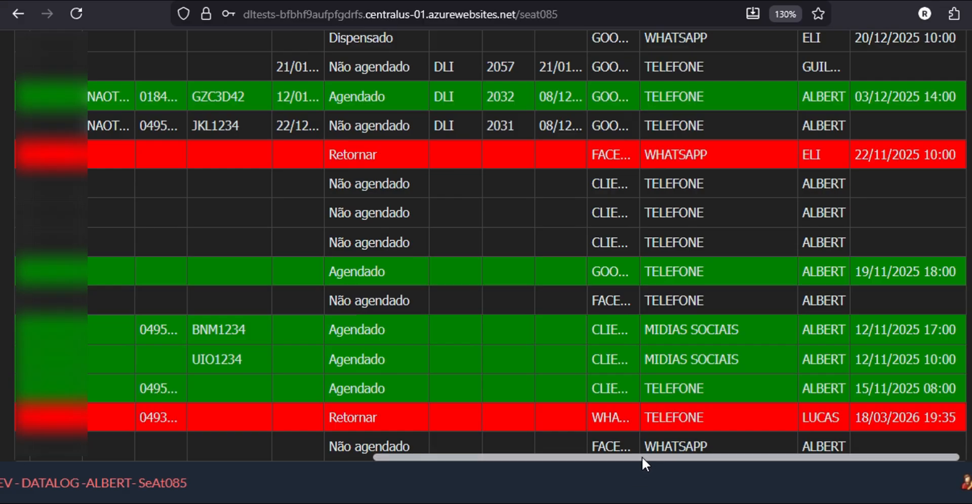
pyautogui.moveTo(642, 457); pyautogui.dragTo(284, 458)
pyautogui.scroll(10, 293, 336)
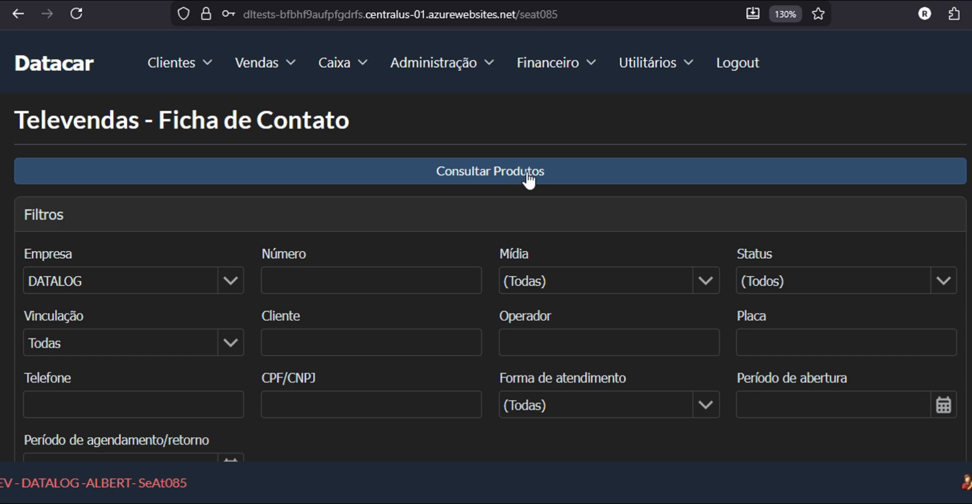
pyautogui.click(495, 179)
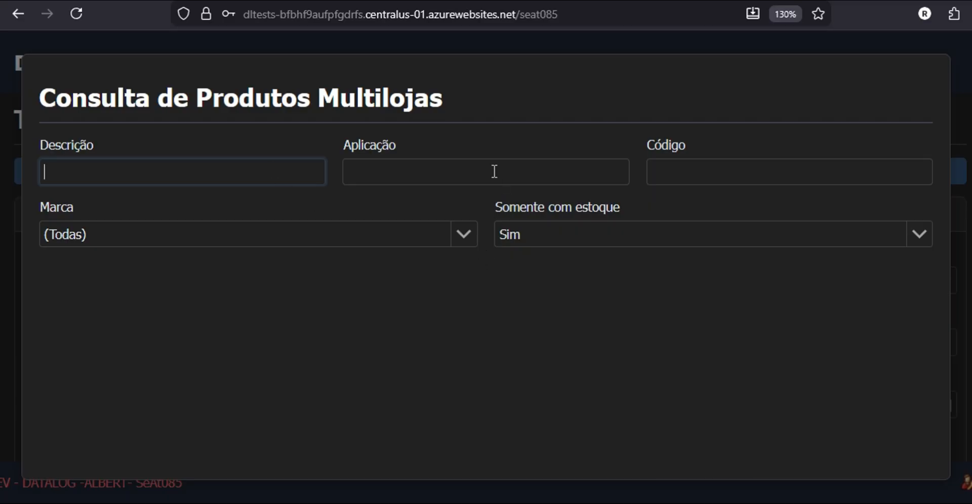
pyautogui.write('pneu')
pyautogui.press('Return')
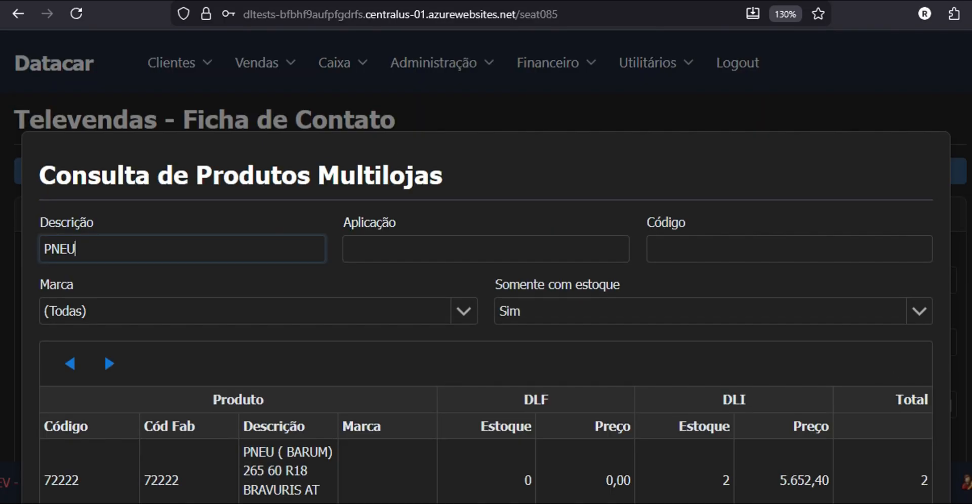
pyautogui.press('Return')
pyautogui.scroll(-3, 308, 186)
pyautogui.scroll(-3, 307, 184)
pyautogui.scroll(2, 448, 217)
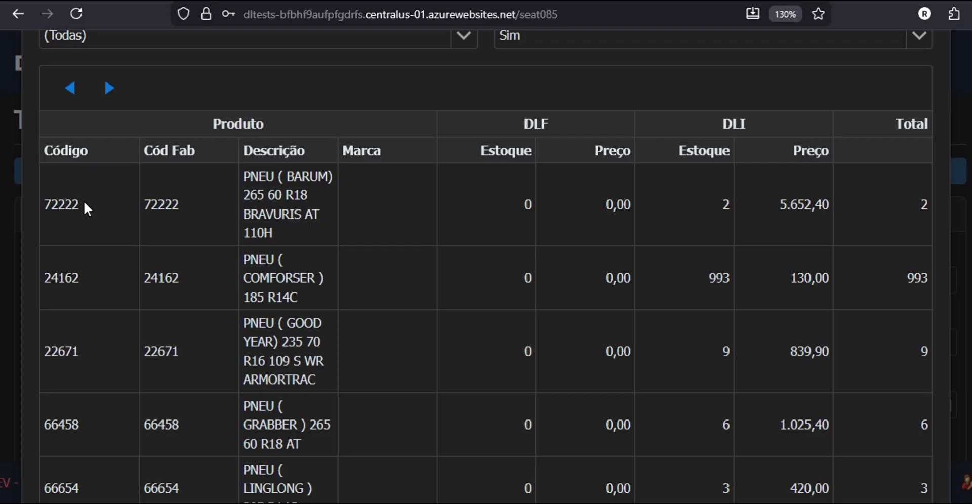
# Step: Clear the selections in the PNEU results and scroll through the tyre list
pyautogui.click(186, 203)
pyautogui.moveTo(290, 234); pyautogui.dragTo(255, 188)
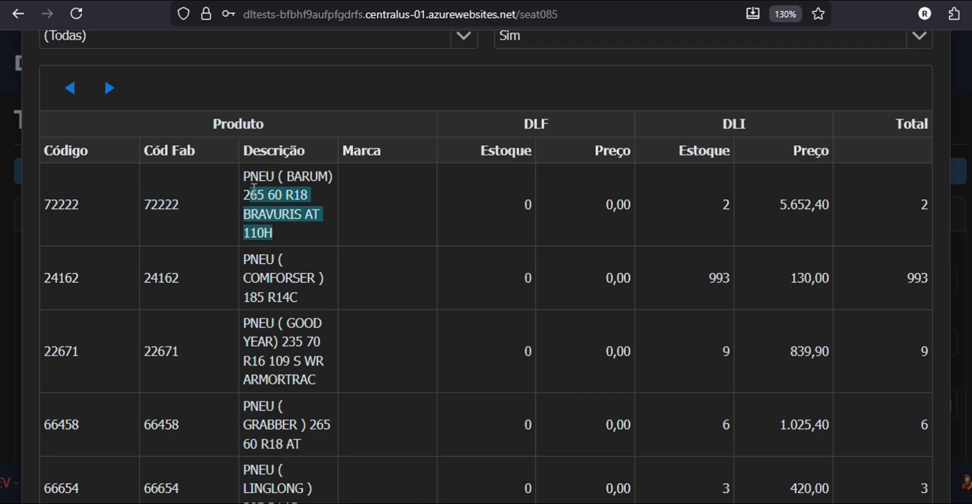
pyautogui.click(357, 198)
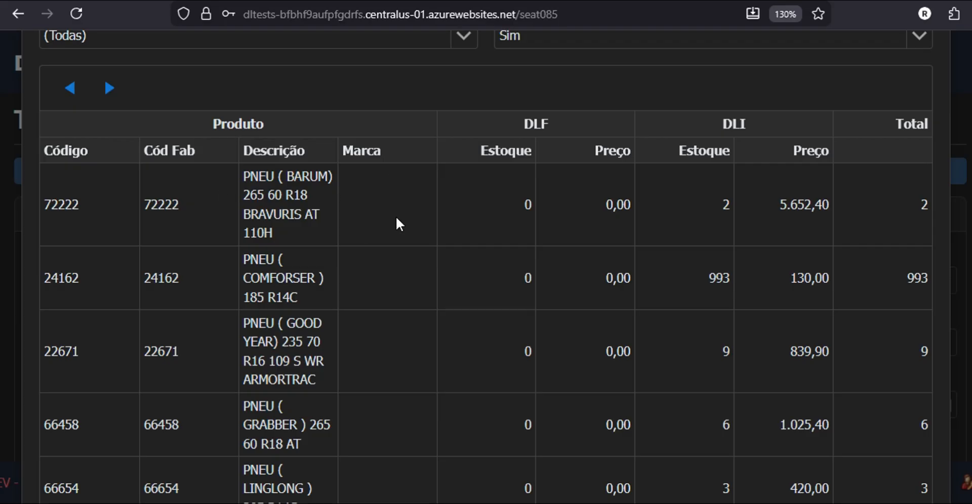
pyautogui.scroll(-20, 394, 185)
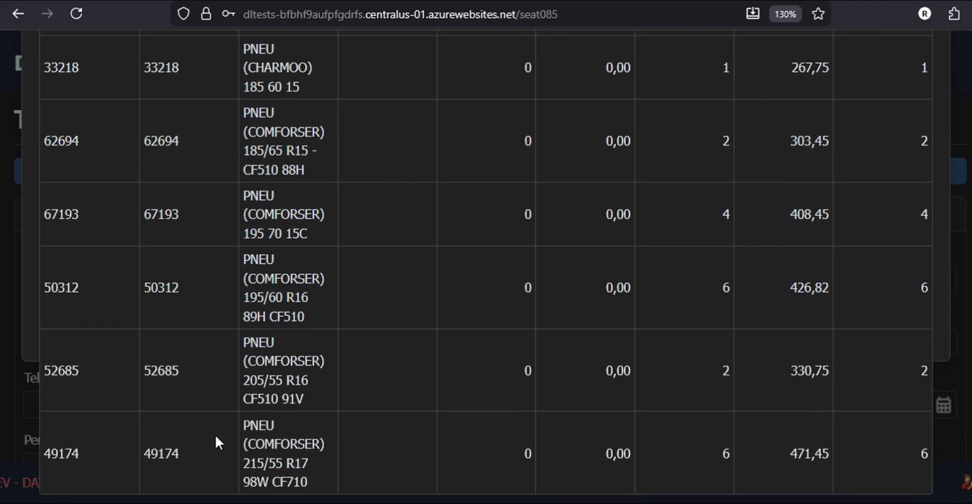
pyautogui.scroll(3, 305, 281)
pyautogui.scroll(20, 306, 281)
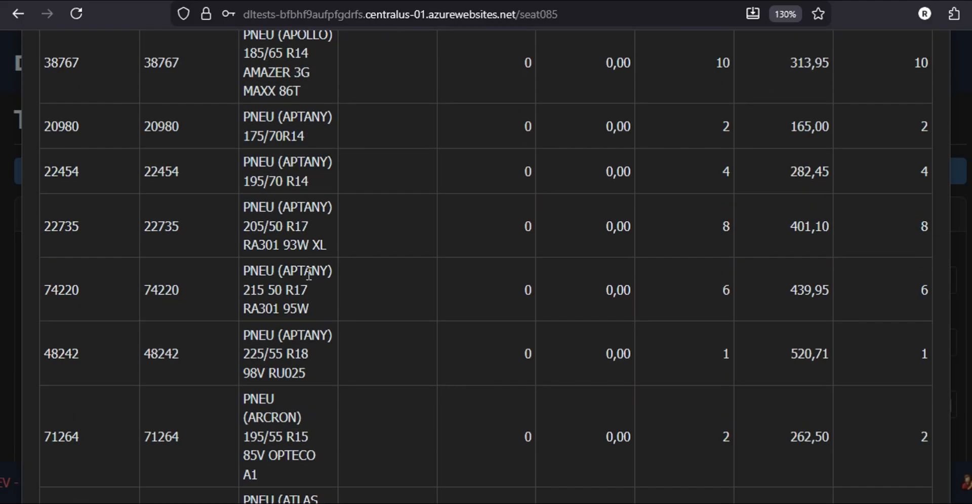
pyautogui.scroll(1, 309, 276)
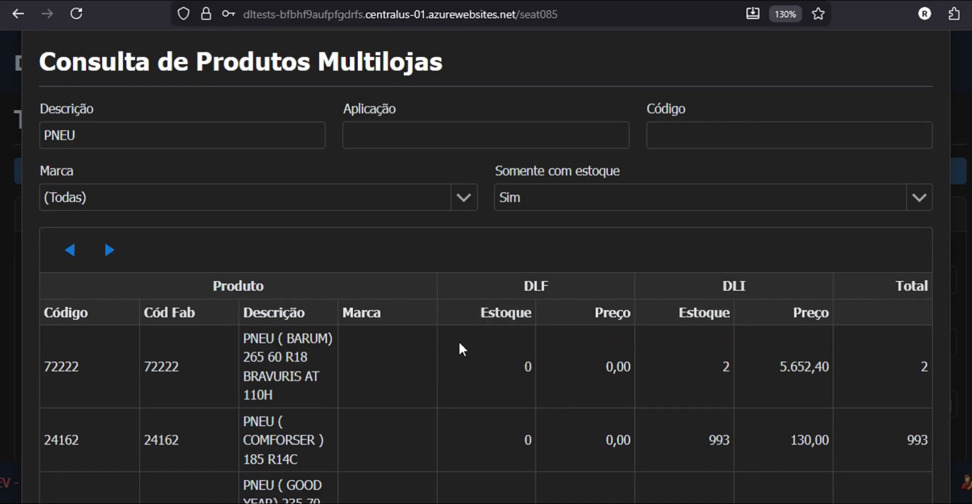
# Step: Show the next page of PNEU results, then close the Consulta de Produtos Multilojas window
pyautogui.click(109, 250)
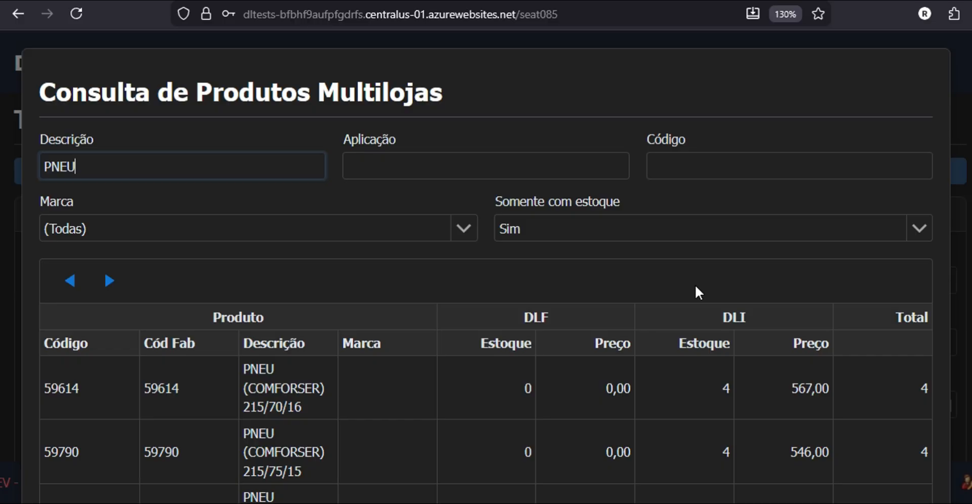
pyautogui.click(962, 80)
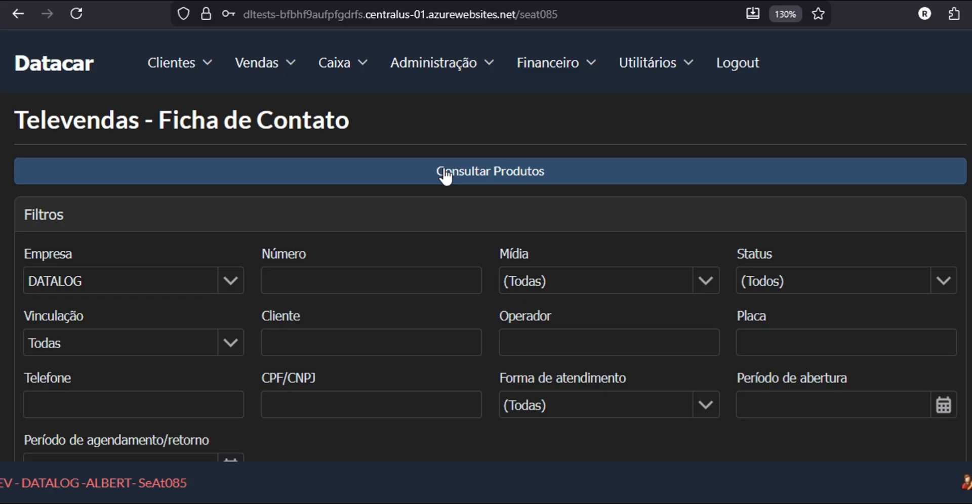
pyautogui.click(445, 175)
pyautogui.press('Escape')
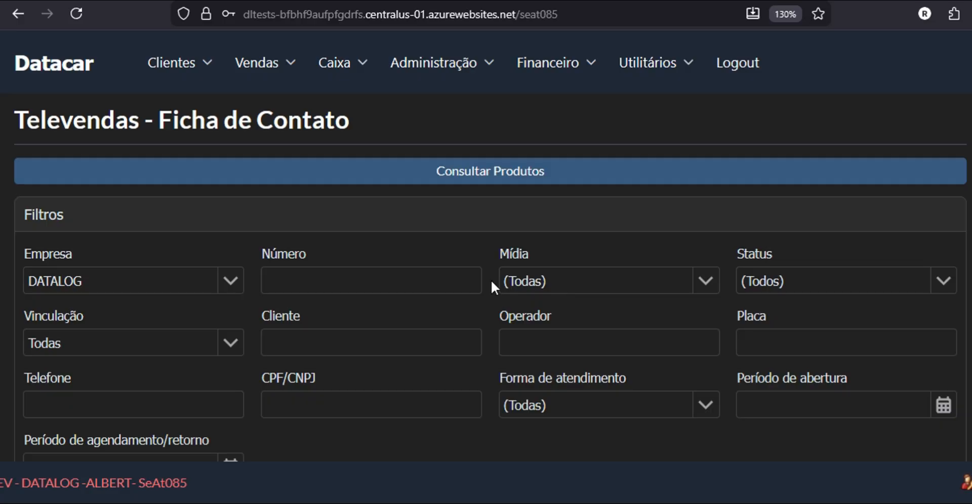
pyautogui.click(231, 285)
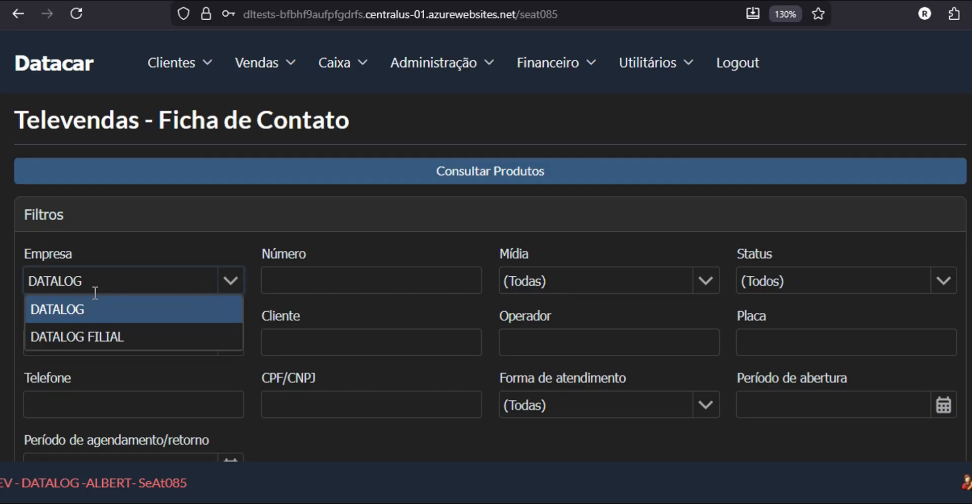
pyautogui.click(155, 312)
pyautogui.scroll(-6, 257, 316)
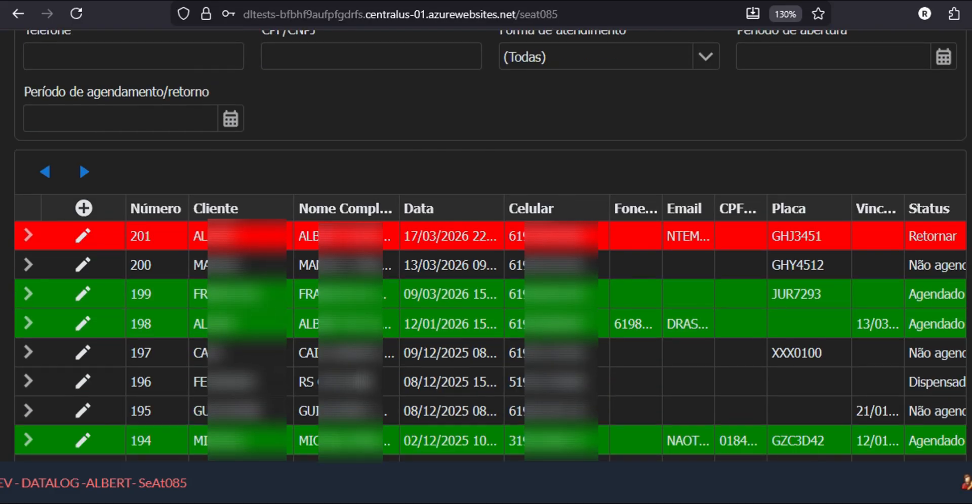
pyautogui.scroll(5, 228, 278)
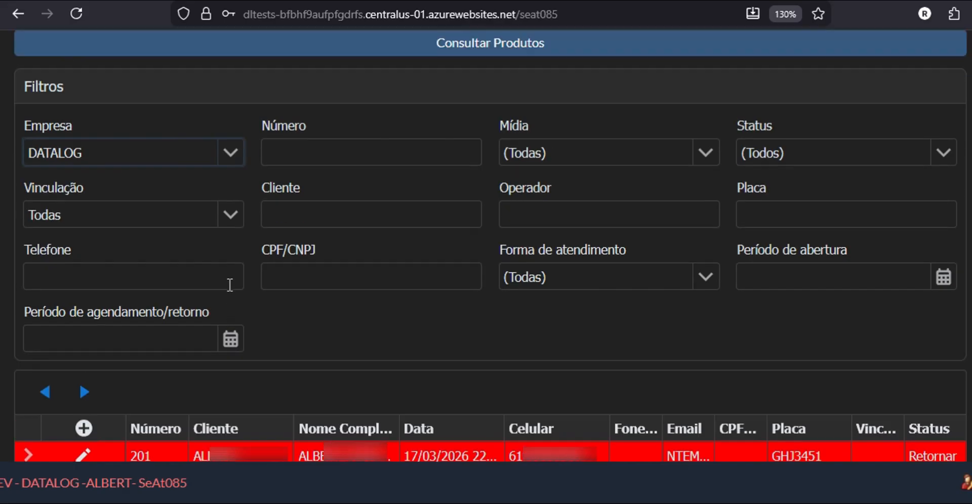
pyautogui.click(230, 167)
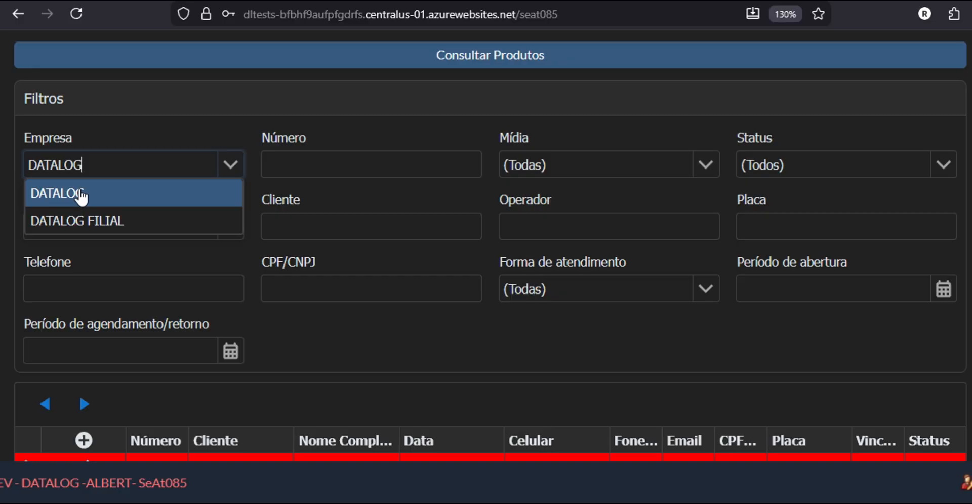
pyautogui.click(94, 221)
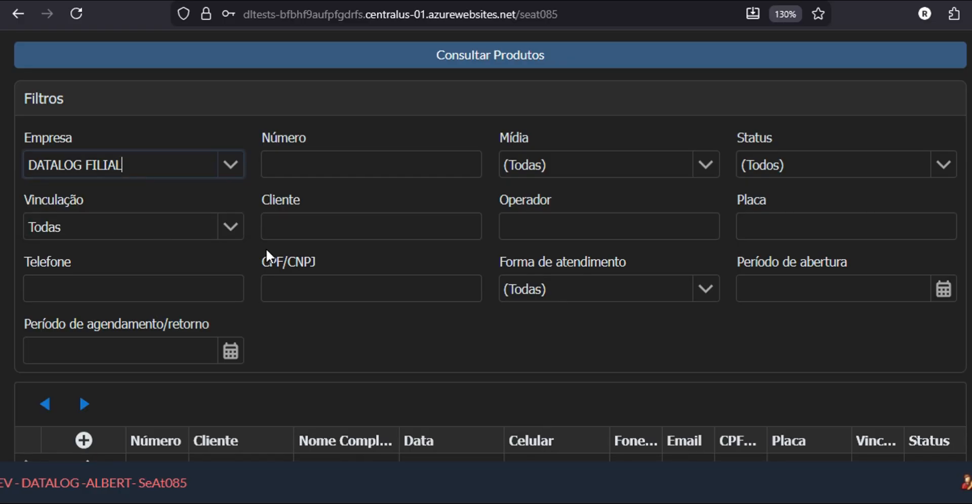
pyautogui.scroll(-3, 285, 253)
pyautogui.scroll(2, 301, 365)
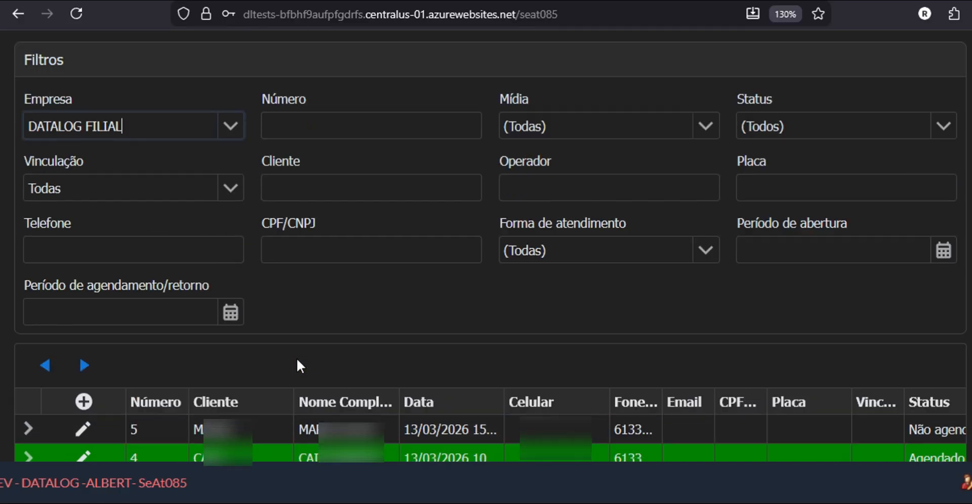
pyautogui.scroll(3, 210, 202)
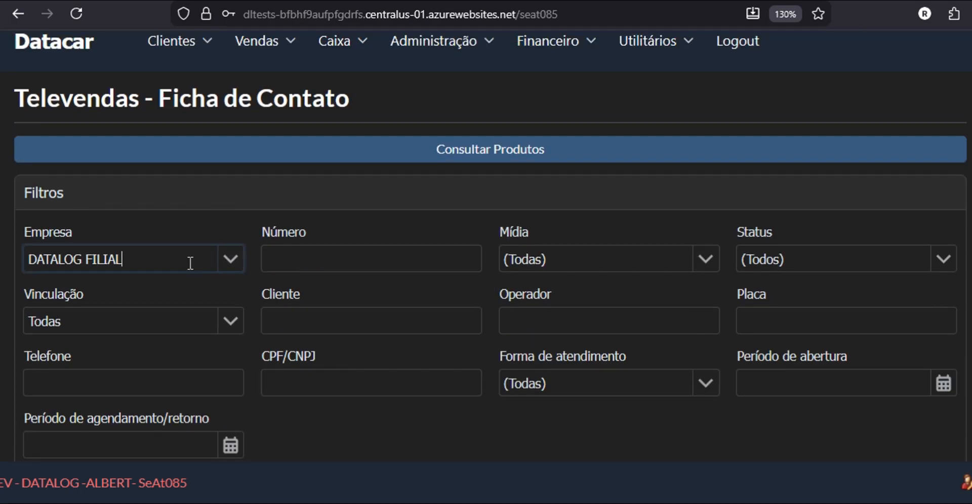
pyautogui.click(190, 263)
pyautogui.click(66, 284)
pyautogui.scroll(-2, 309, 334)
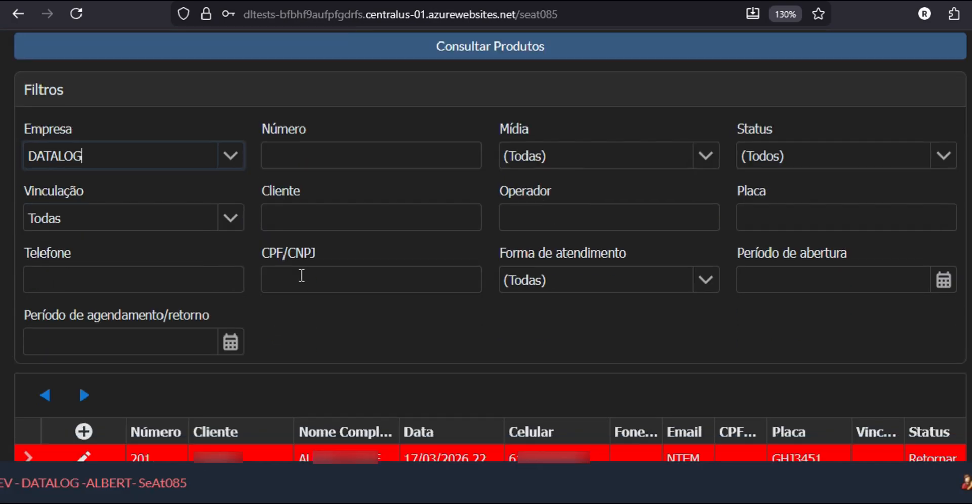
pyautogui.click(314, 144)
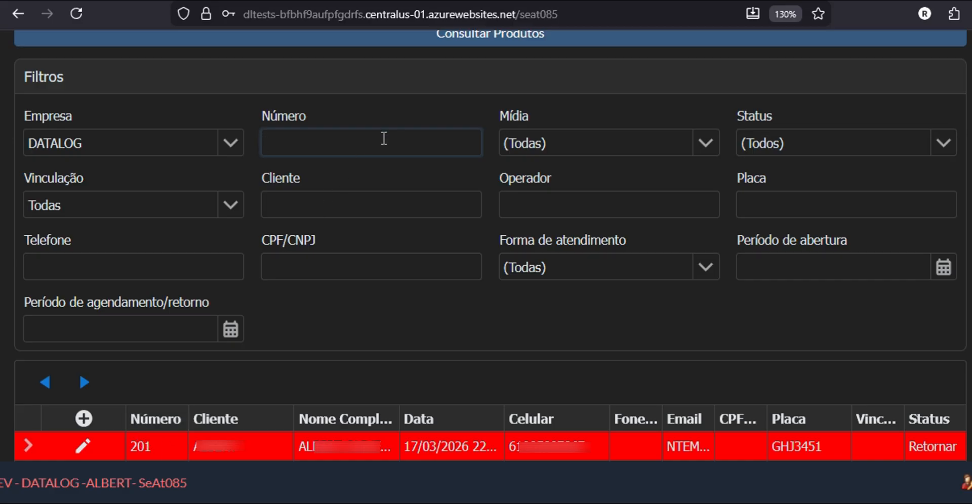
pyautogui.click(711, 146)
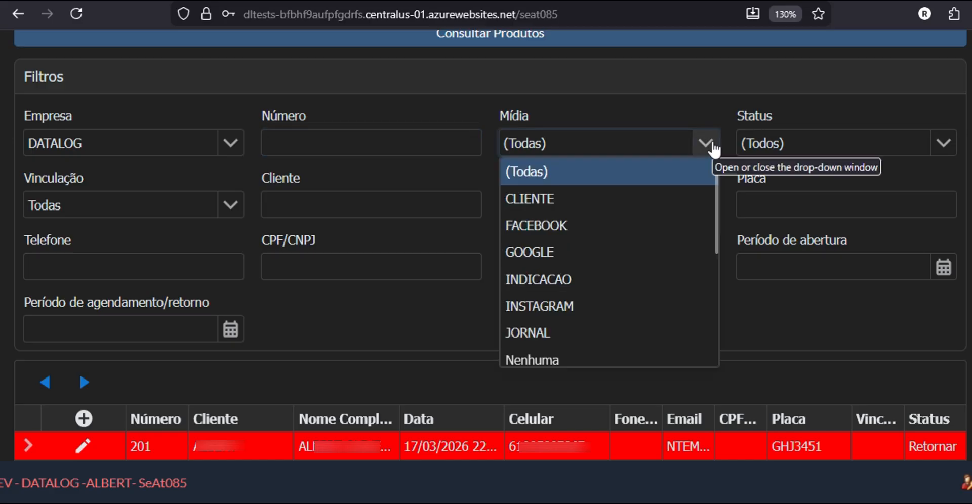
pyautogui.scroll(-3, 664, 239)
pyautogui.scroll(2, 582, 287)
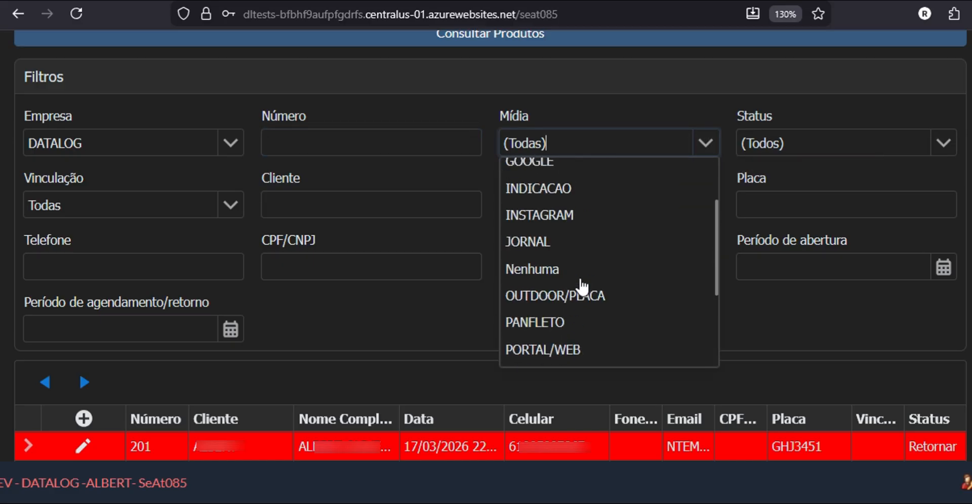
pyautogui.scroll(2, 583, 287)
pyautogui.click(712, 147)
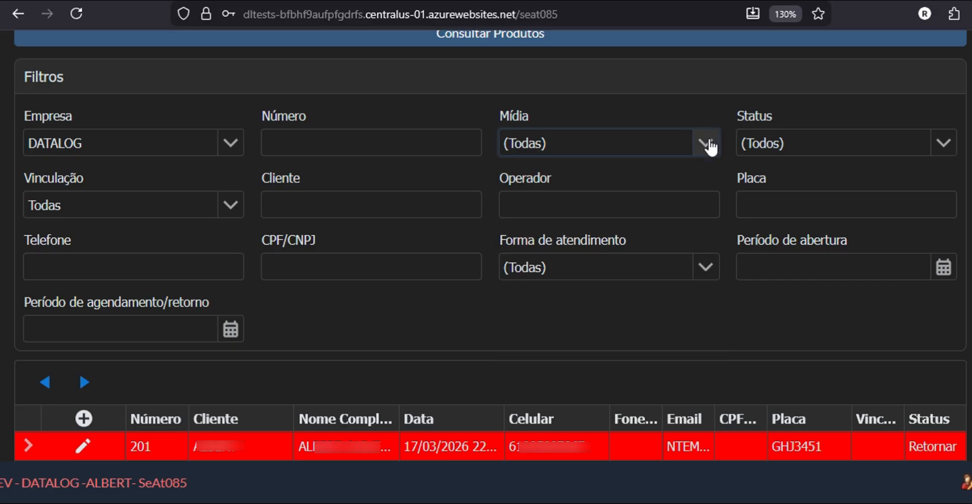
pyautogui.click(709, 144)
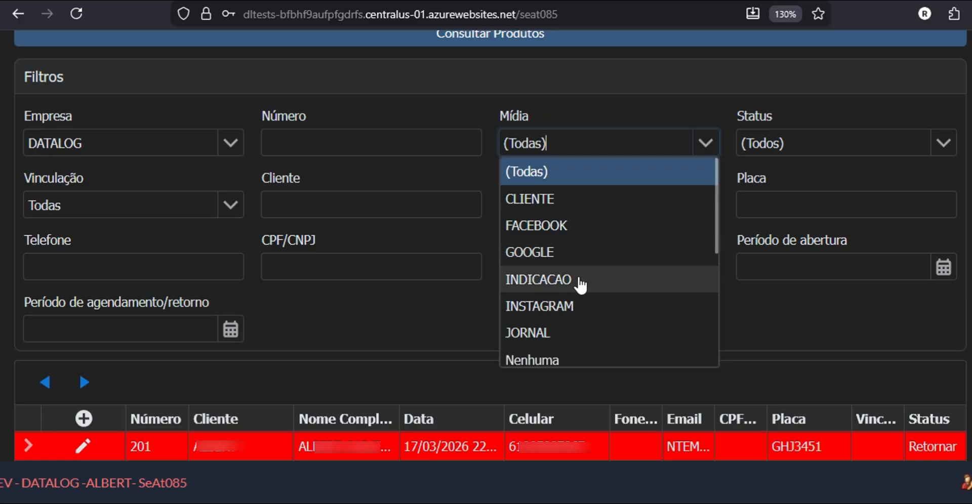
pyautogui.click(716, 148)
pyautogui.click(945, 147)
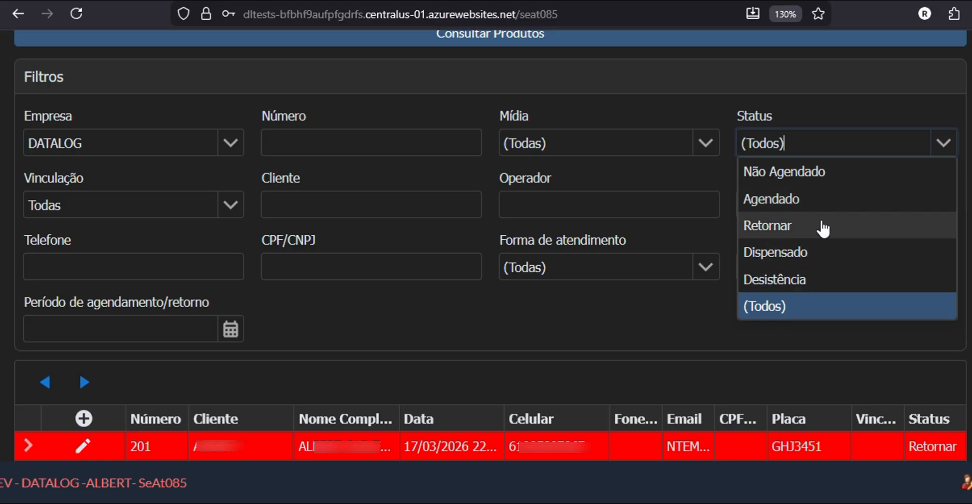
pyautogui.click(884, 99)
pyautogui.click(233, 208)
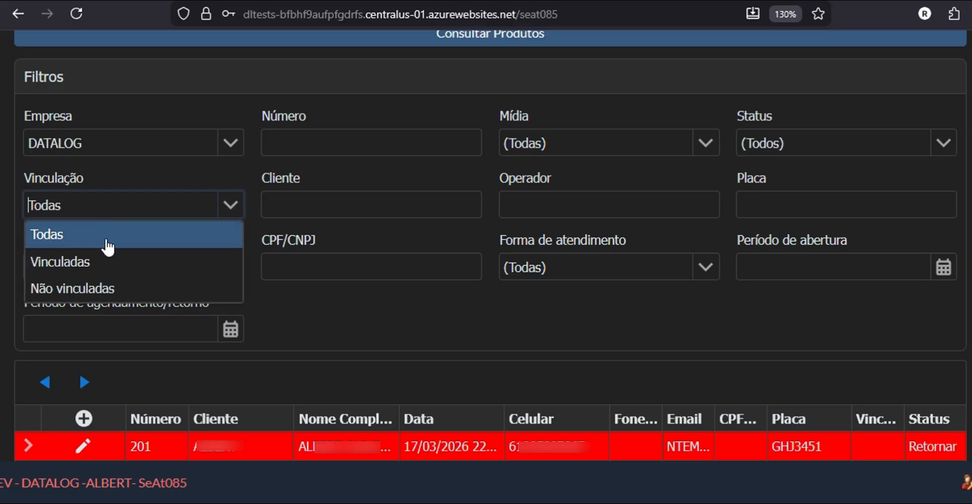
pyautogui.click(334, 210)
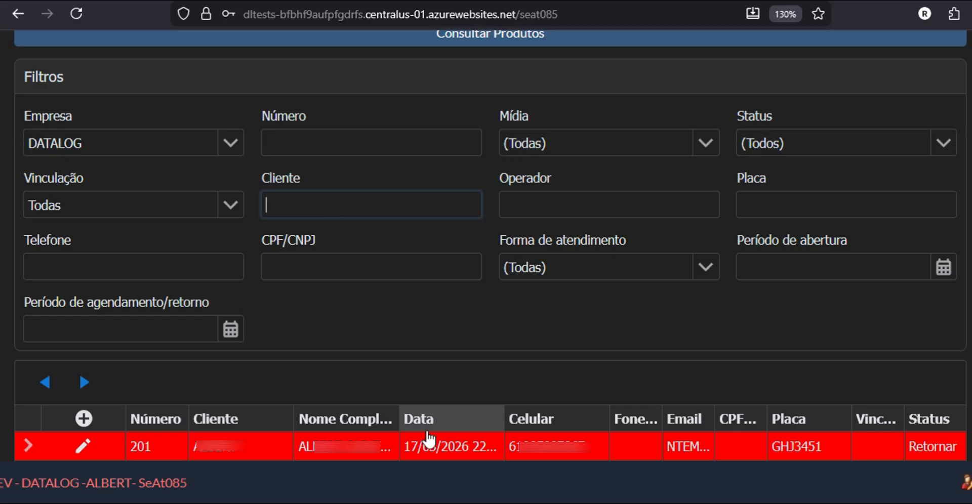
pyautogui.click(572, 212)
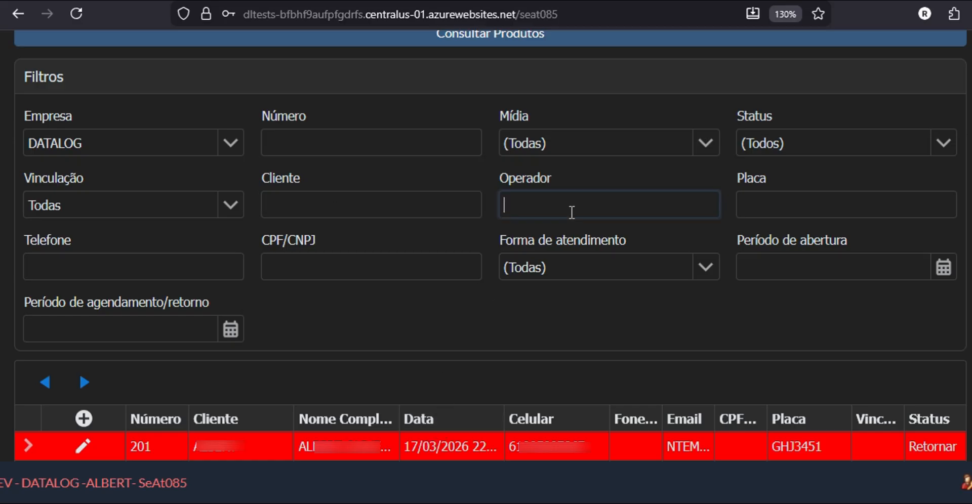
pyautogui.click(785, 211)
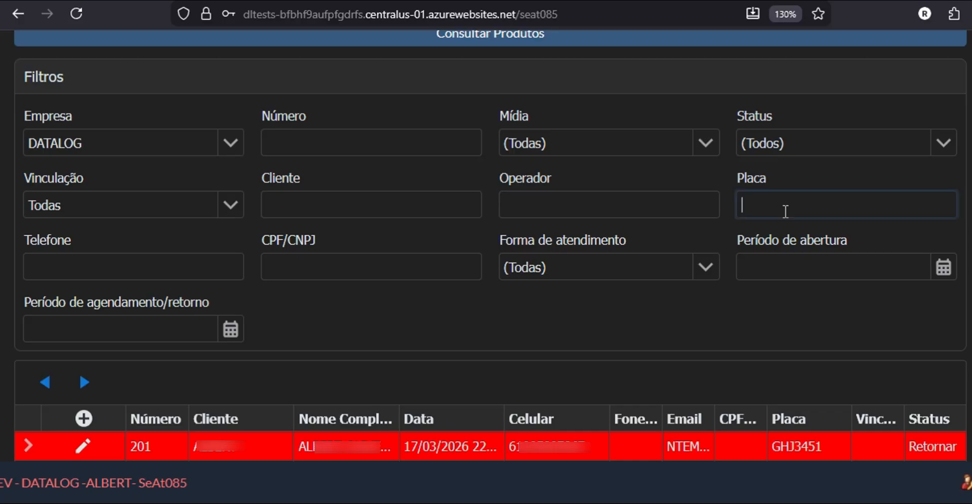
pyautogui.click(56, 268)
pyautogui.click(348, 258)
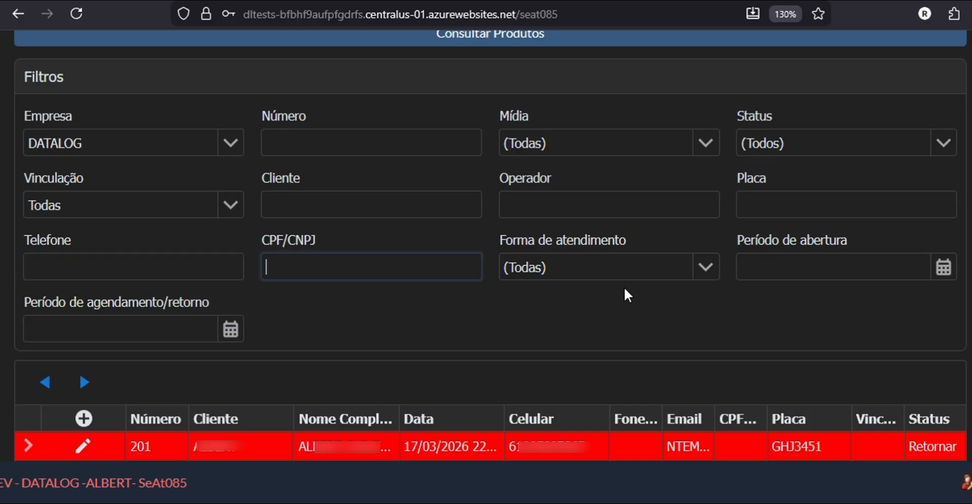
pyautogui.click(714, 276)
pyautogui.click(716, 278)
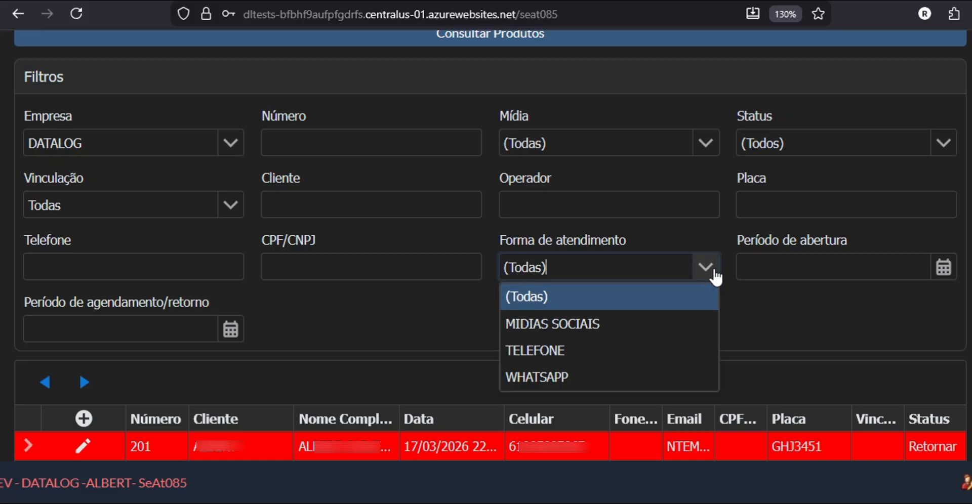
pyautogui.click(715, 276)
pyautogui.click(704, 269)
pyautogui.click(809, 326)
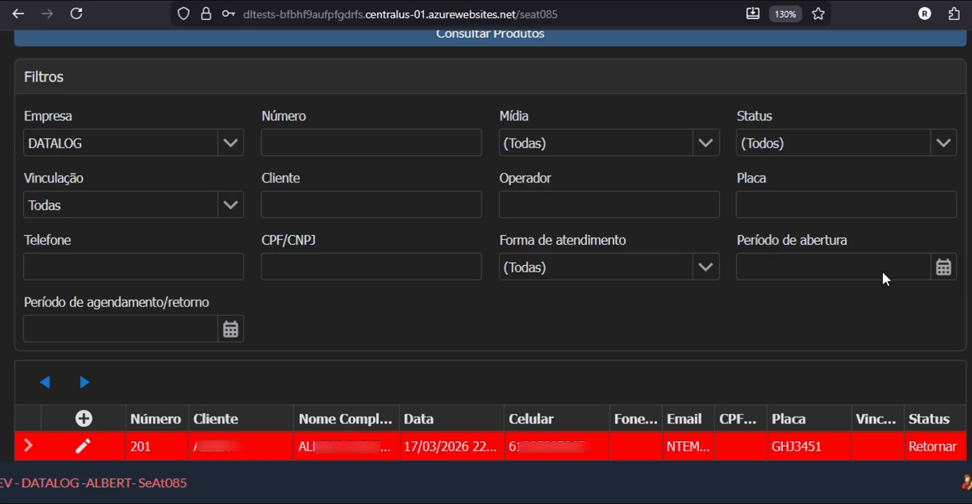
pyautogui.click(943, 266)
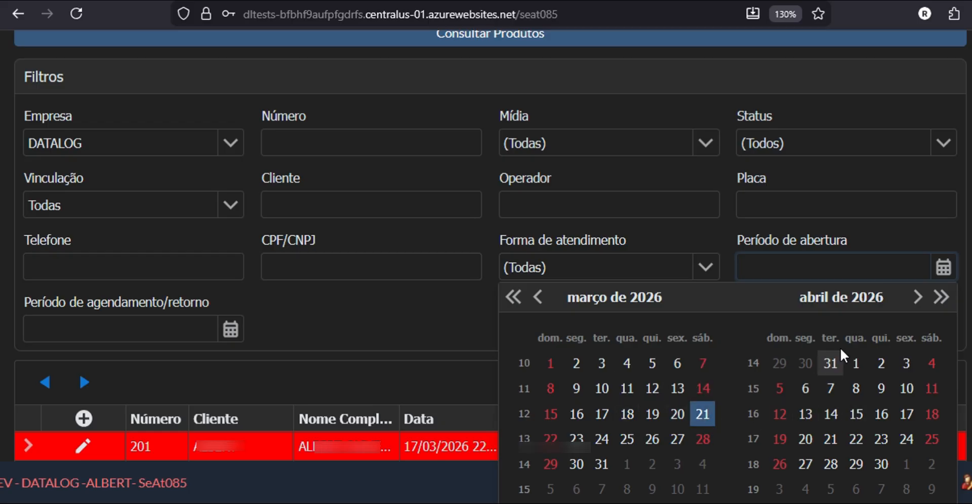
pyautogui.click(881, 236)
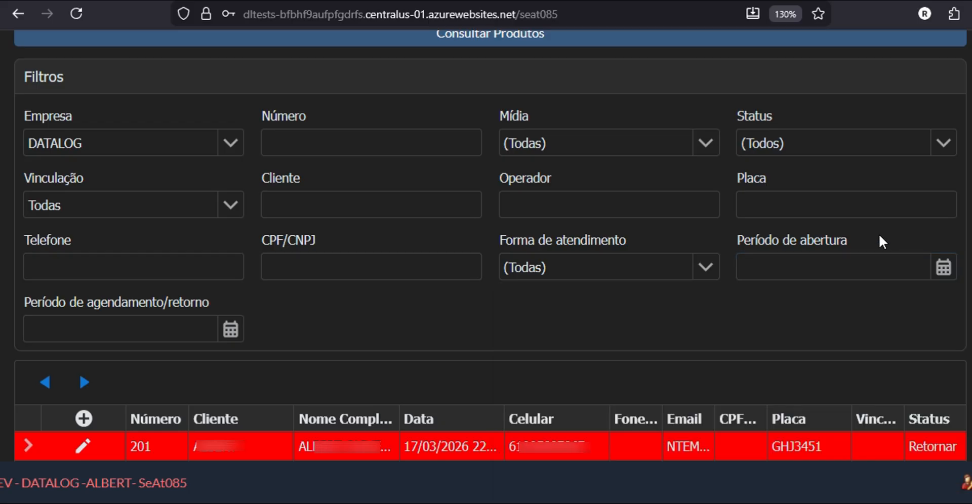
pyautogui.click(231, 329)
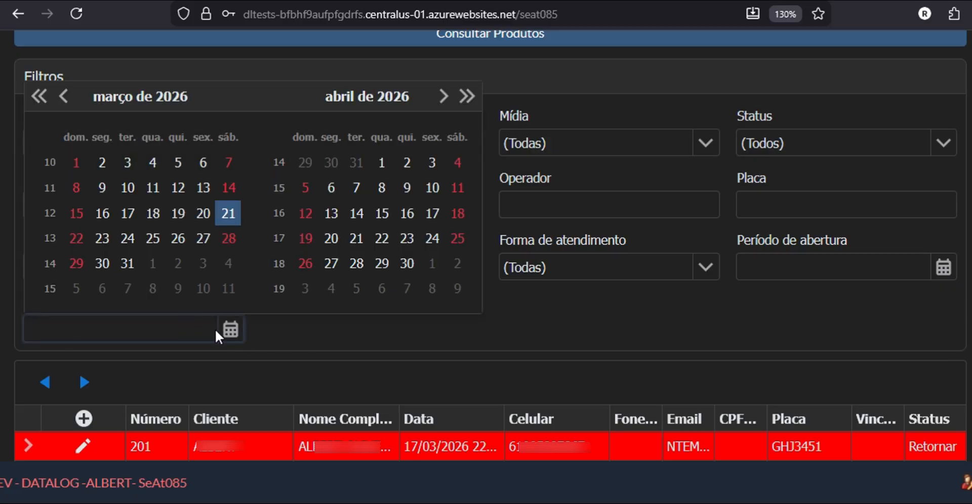
pyautogui.click(289, 328)
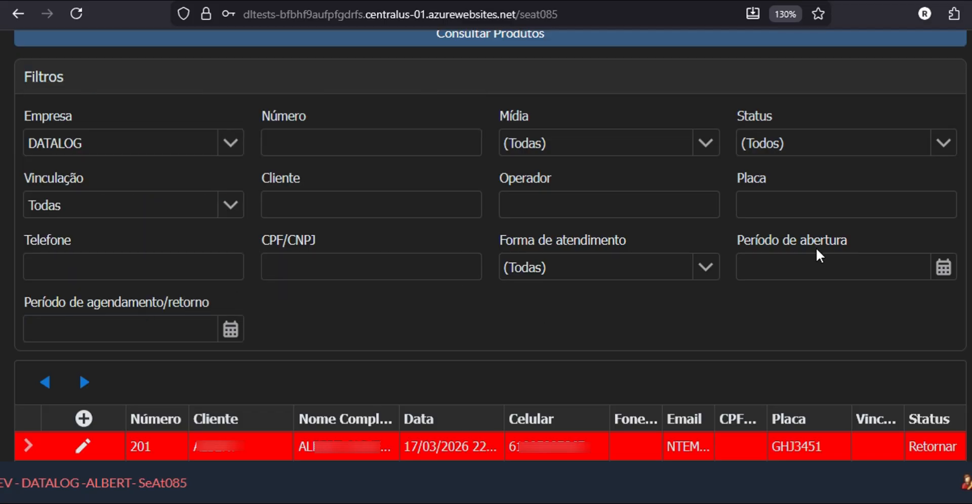
pyautogui.click(813, 263)
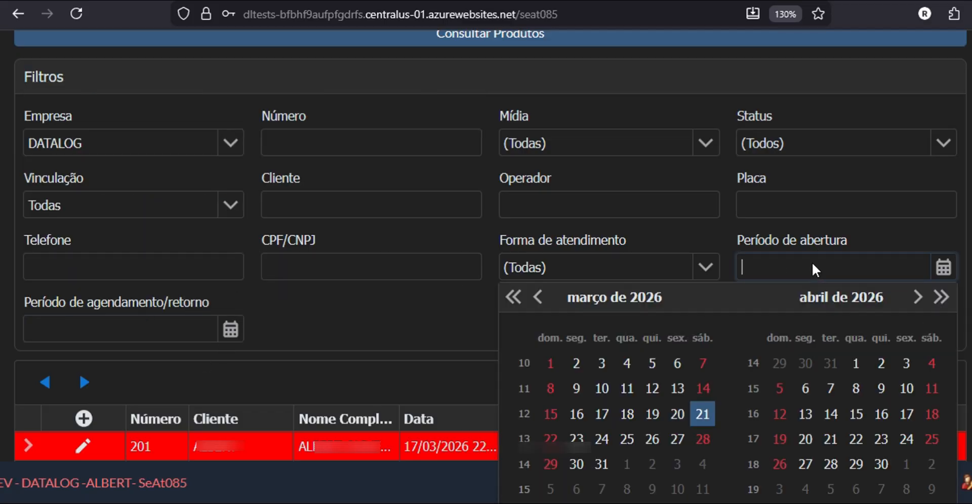
pyautogui.click(380, 385)
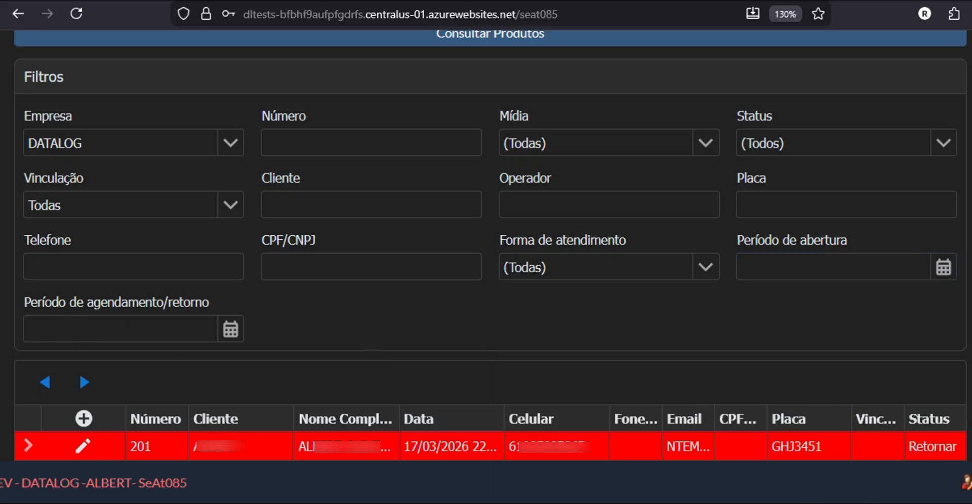
pyautogui.scroll(-2, 836, 408)
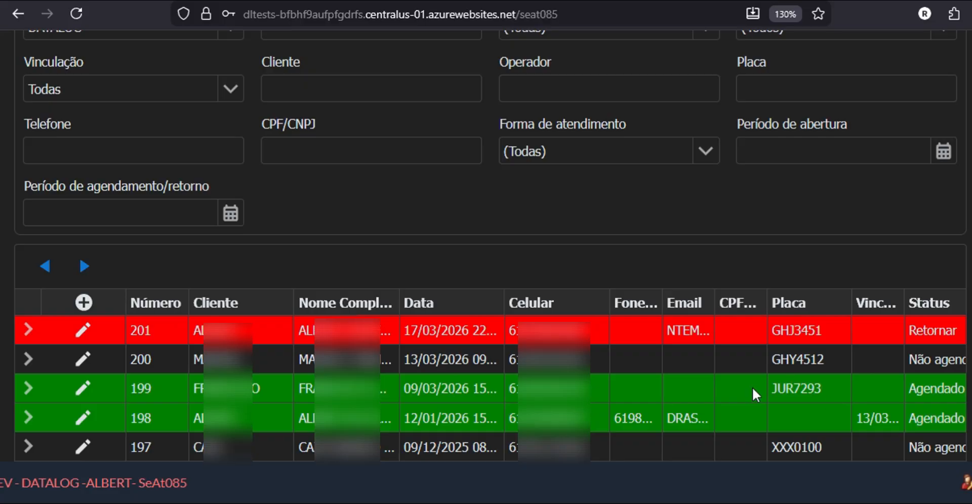
pyautogui.scroll(2, 254, 435)
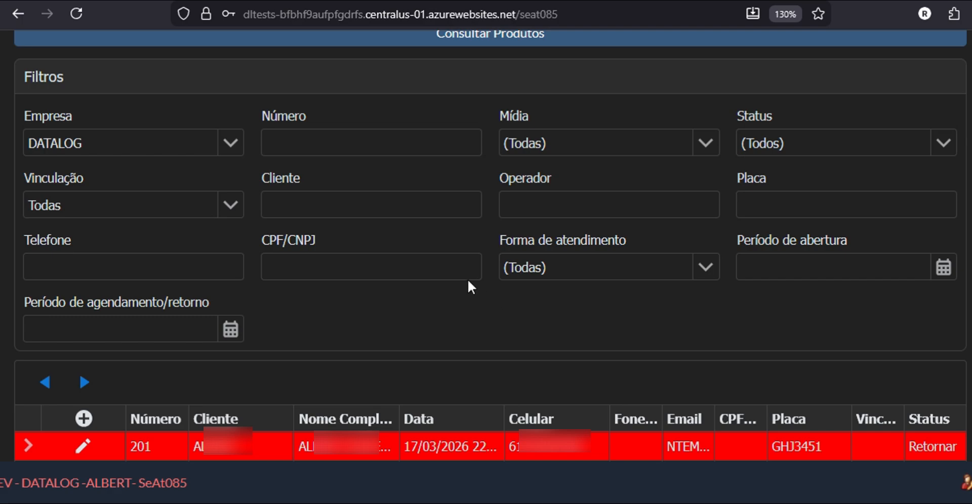
pyautogui.click(373, 203)
pyautogui.write('albert')
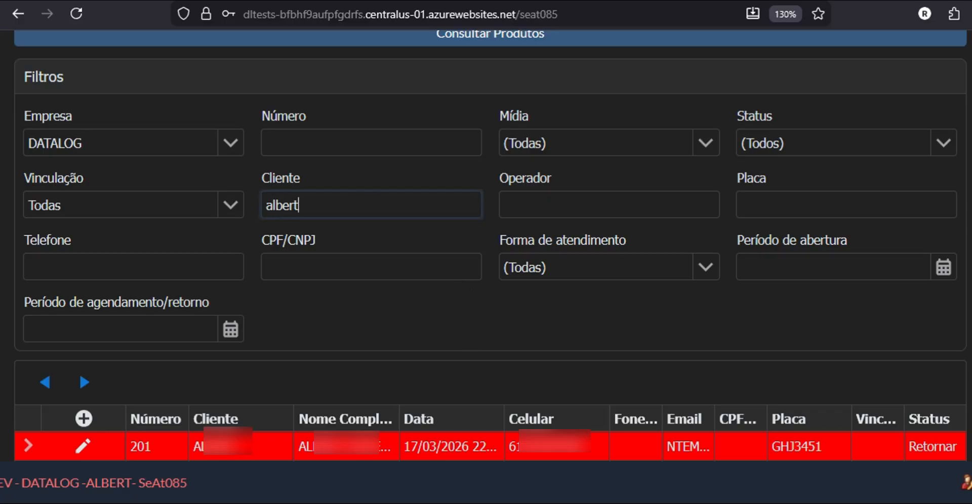
pyautogui.press('Return')
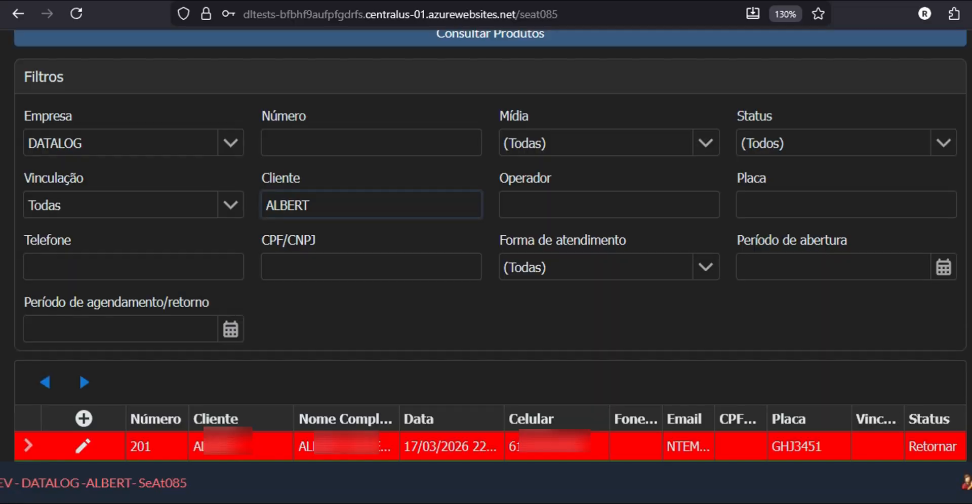
pyautogui.scroll(-3, 521, 267)
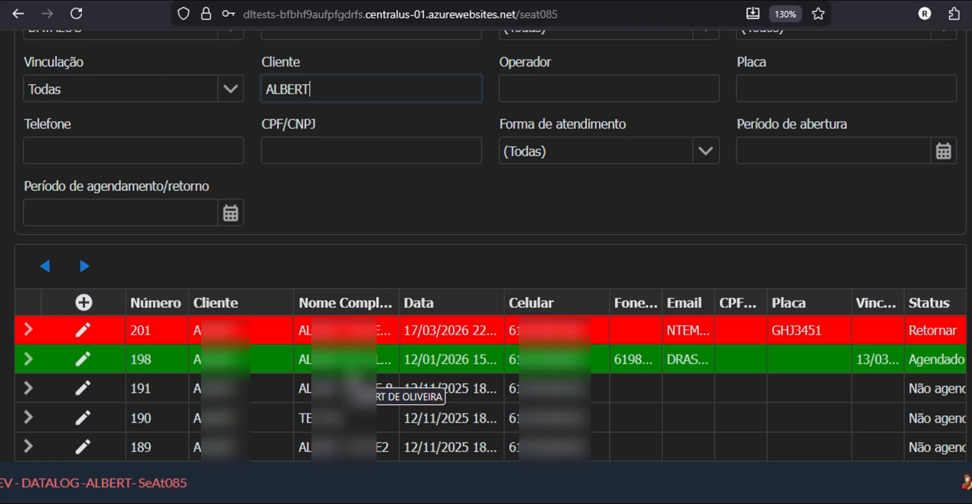
pyautogui.scroll(2, 350, 375)
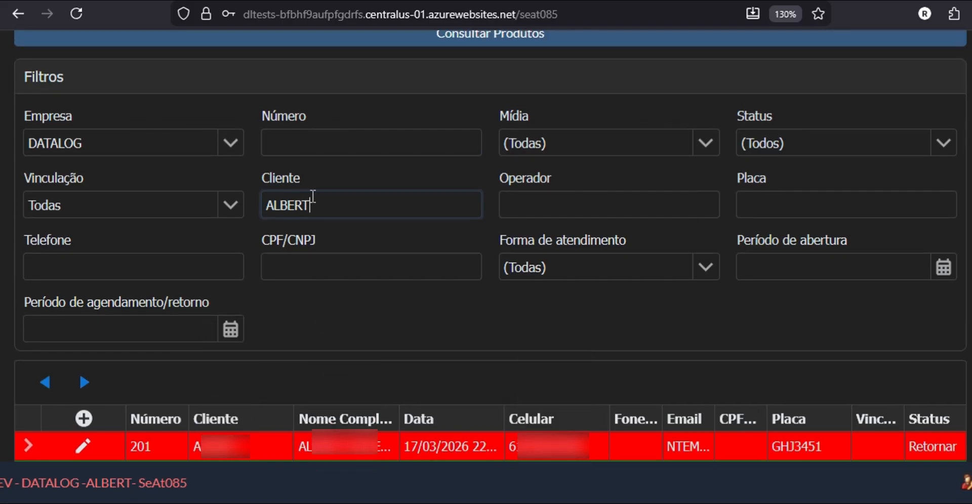
pyautogui.moveTo(322, 202); pyautogui.dragTo(197, 203)
pyautogui.press('BackSpace')
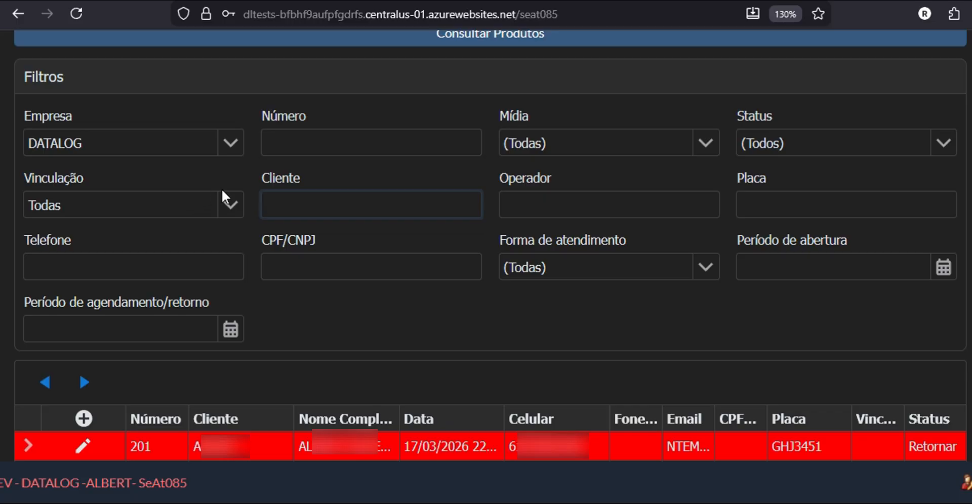
pyautogui.scroll(-2, 85, 375)
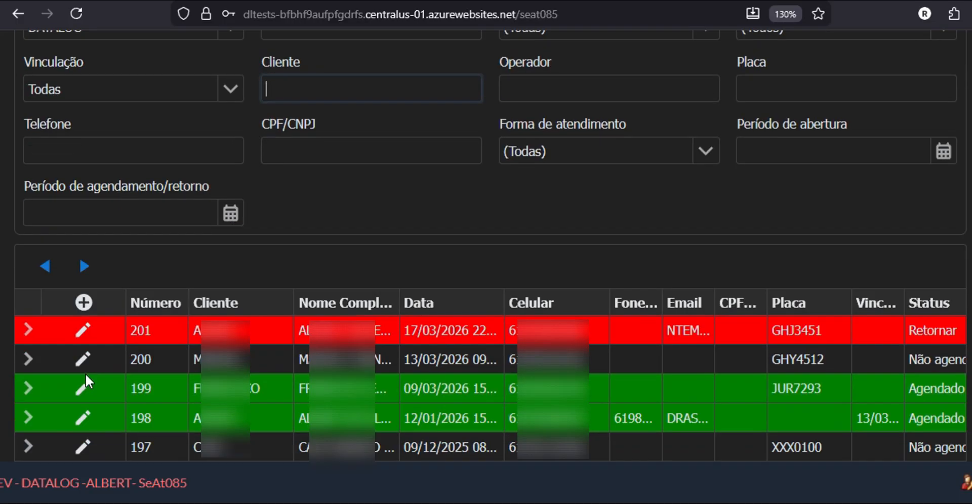
pyautogui.scroll(-4, 123, 271)
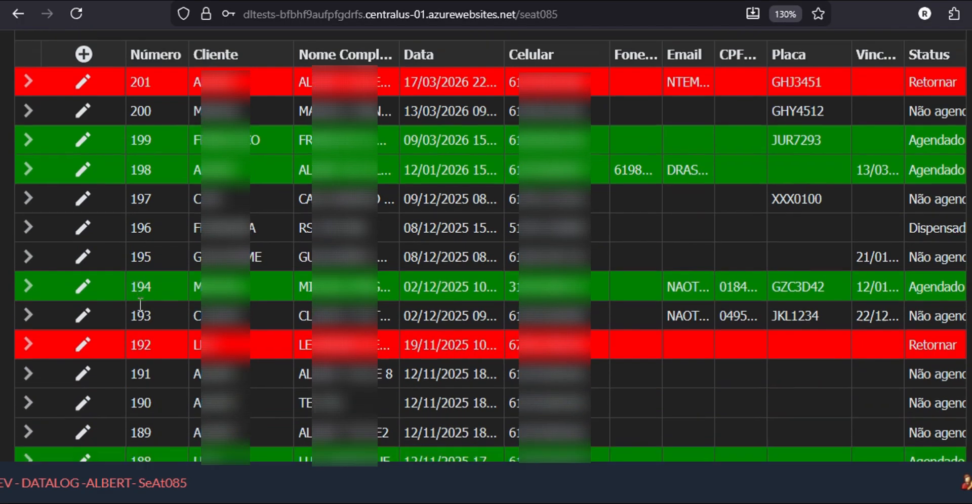
pyautogui.scroll(-3, 140, 304)
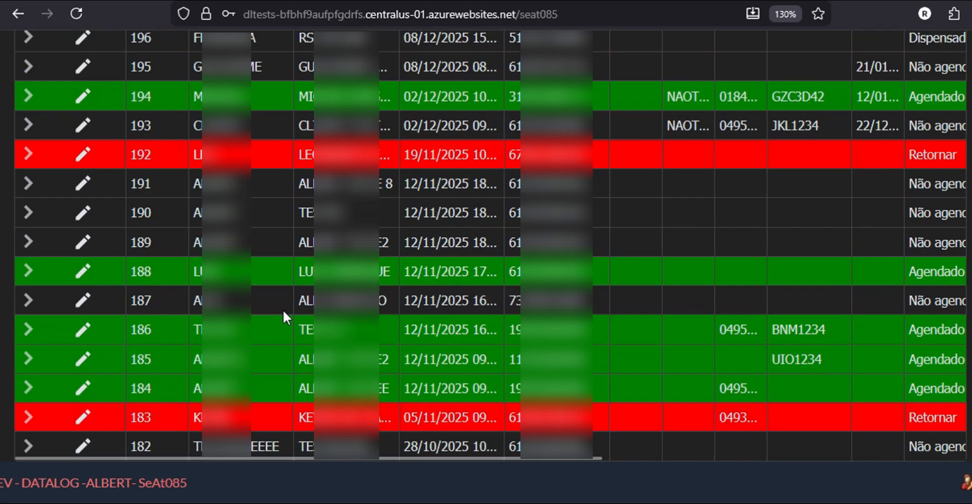
pyautogui.scroll(9, 283, 308)
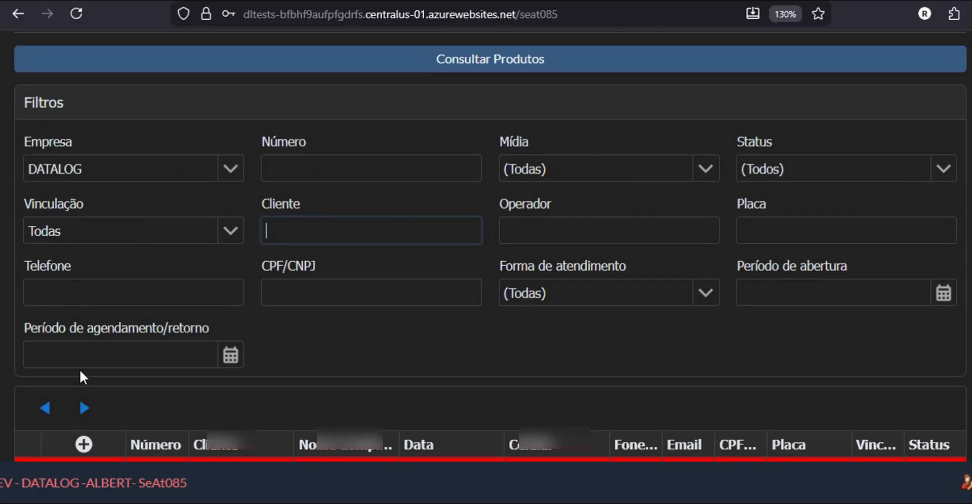
pyautogui.click(88, 409)
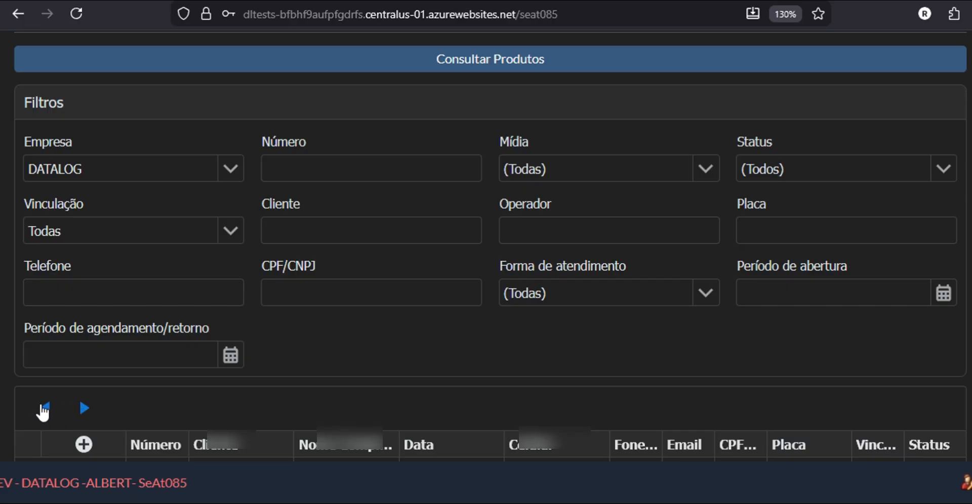
pyautogui.scroll(-3, 105, 400)
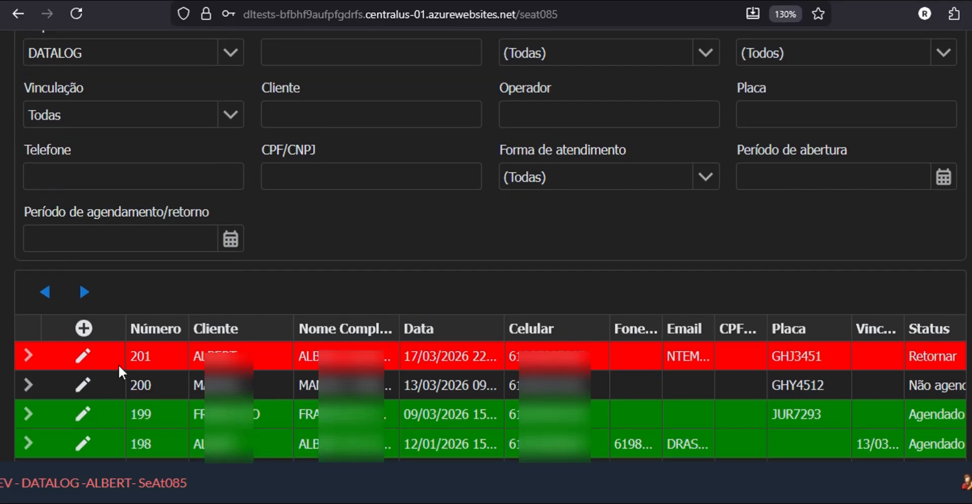
pyautogui.scroll(3, 131, 365)
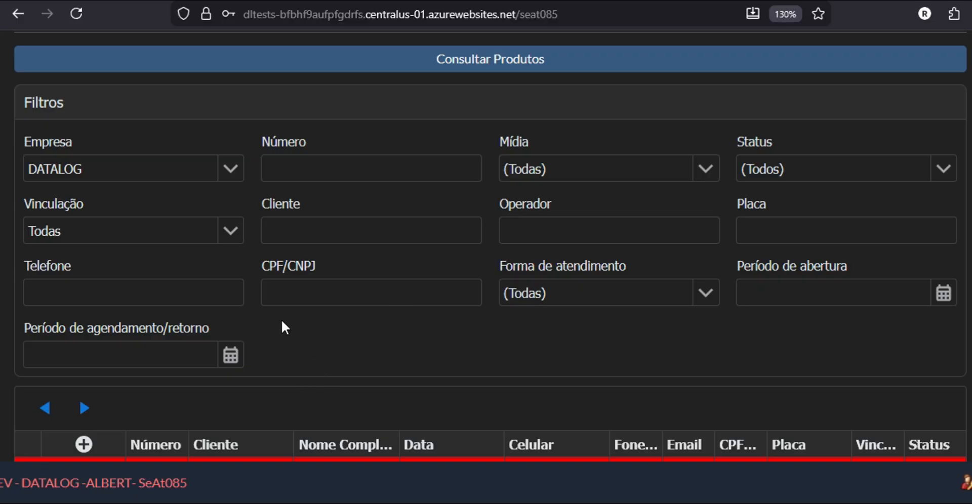
# Step: Open a Nova ficha de contato form and delete the test text 'gsdfgsdf' from the full name
pyautogui.click(84, 446)
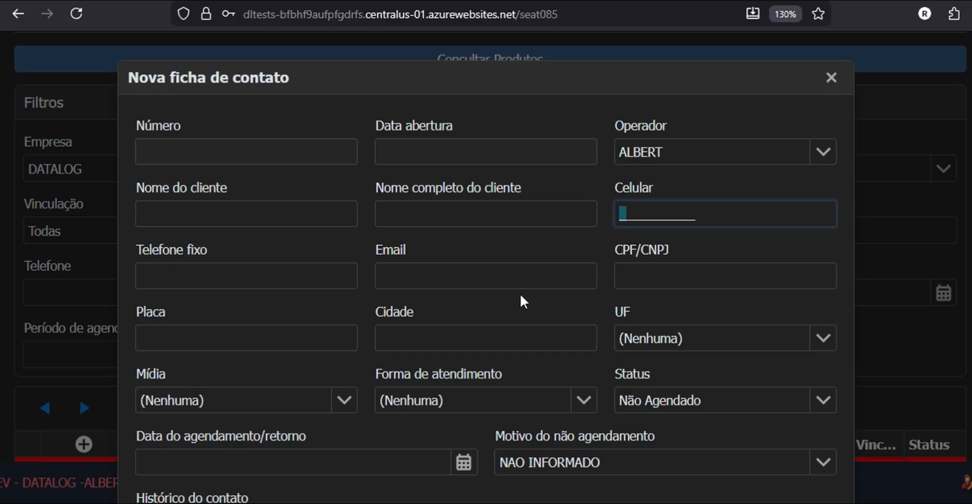
pyautogui.scroll(-1, 521, 294)
pyautogui.scroll(1, 510, 286)
pyautogui.scroll(-3, 439, 334)
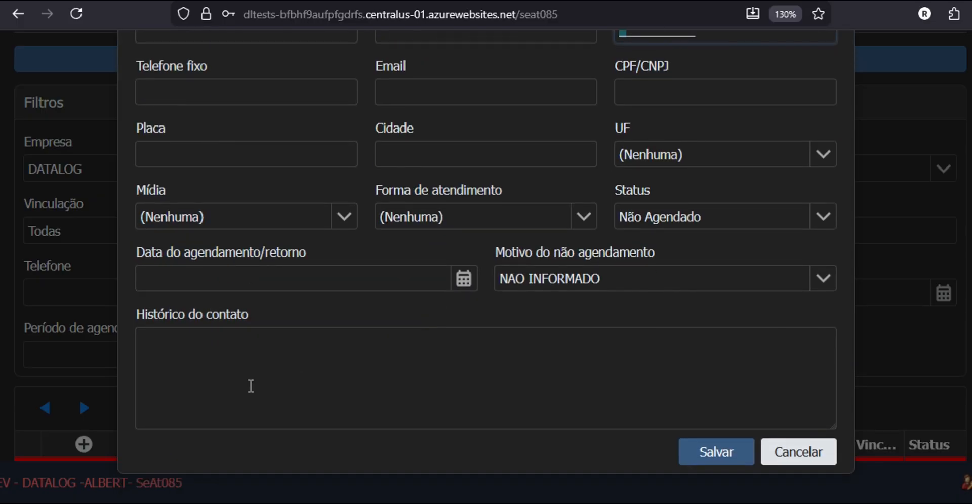
pyautogui.click(211, 376)
pyautogui.scroll(2, 321, 381)
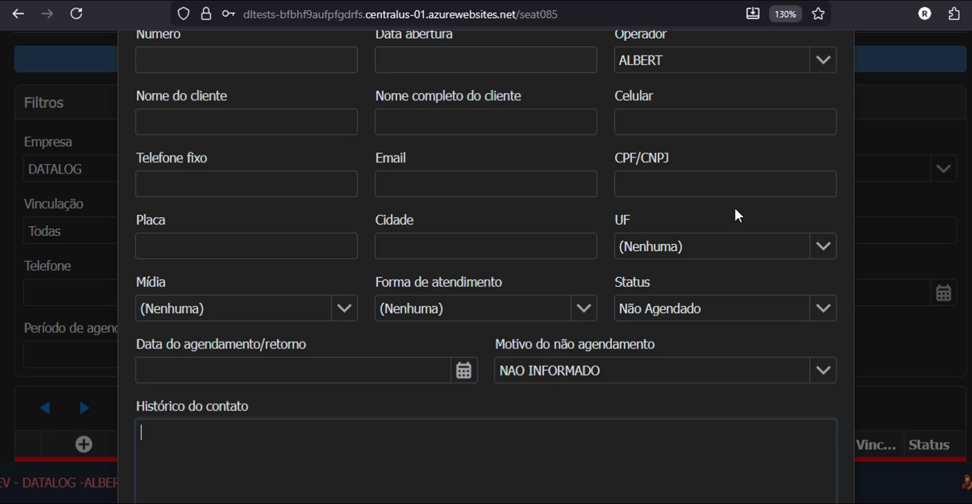
pyautogui.click(486, 122)
pyautogui.write('gsdfgsdf')
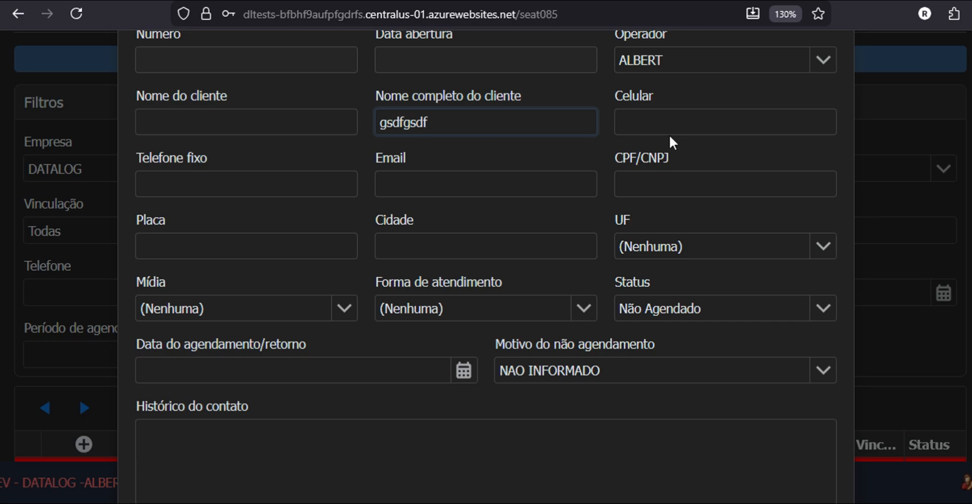
pyautogui.moveTo(449, 124); pyautogui.dragTo(296, 116)
pyautogui.press('BackSpace')
pyautogui.click(697, 116)
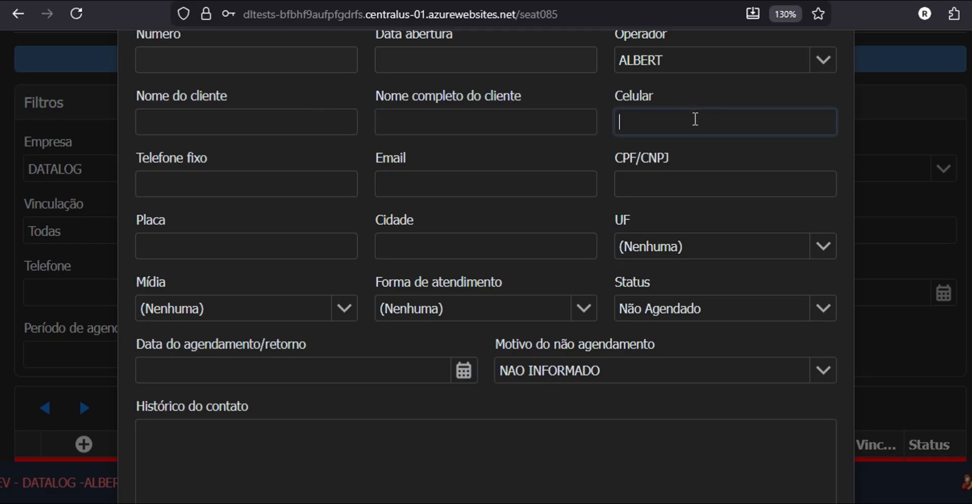
pyautogui.click(652, 189)
pyautogui.click(208, 241)
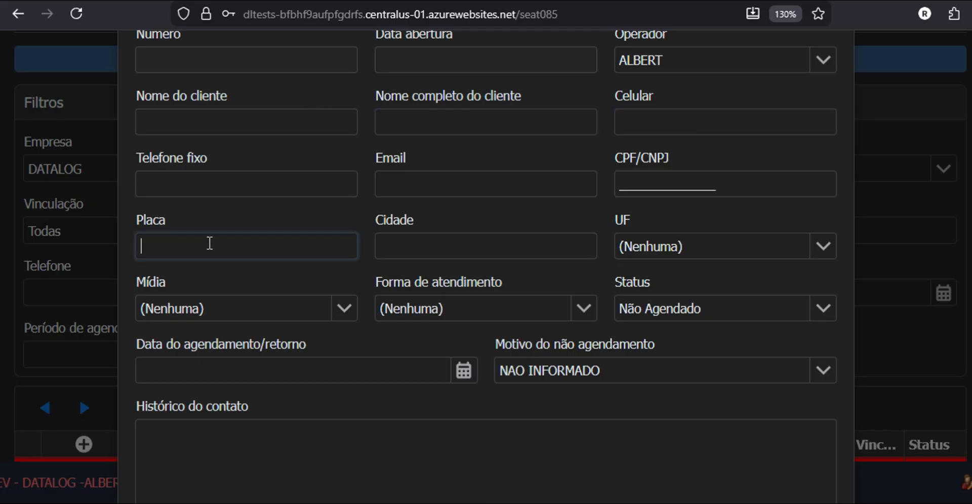
pyautogui.click(253, 182)
pyautogui.click(293, 120)
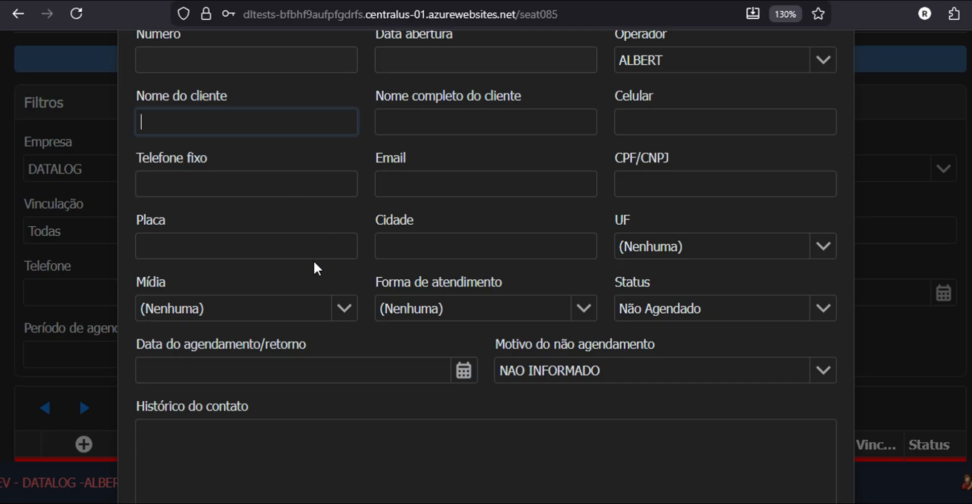
pyautogui.scroll(2, 314, 263)
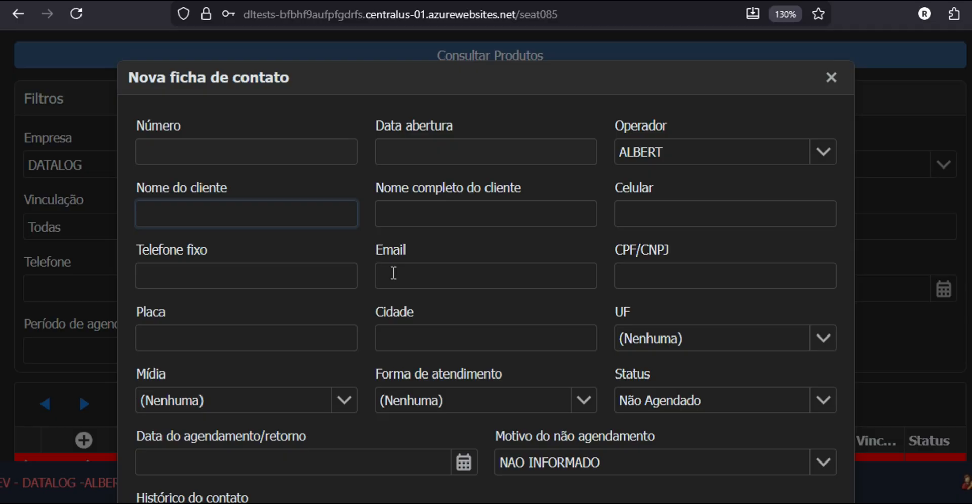
pyautogui.click(184, 156)
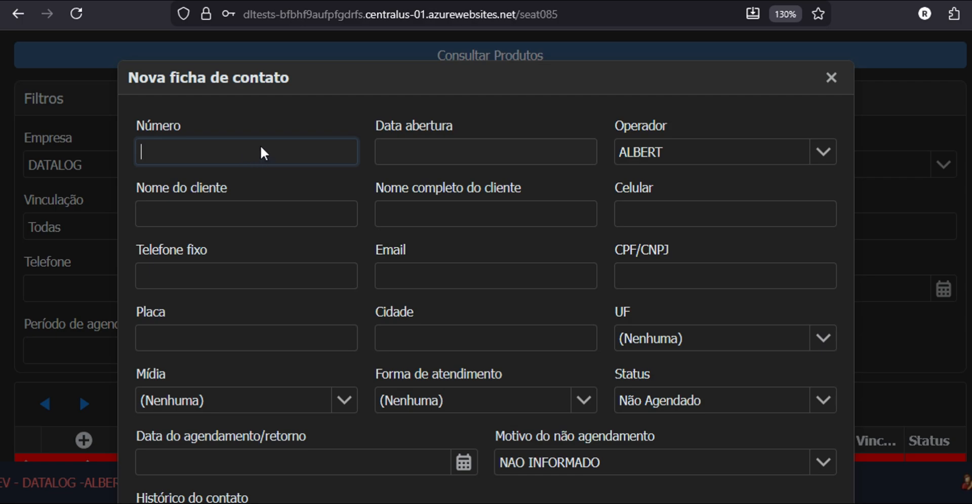
pyautogui.click(426, 152)
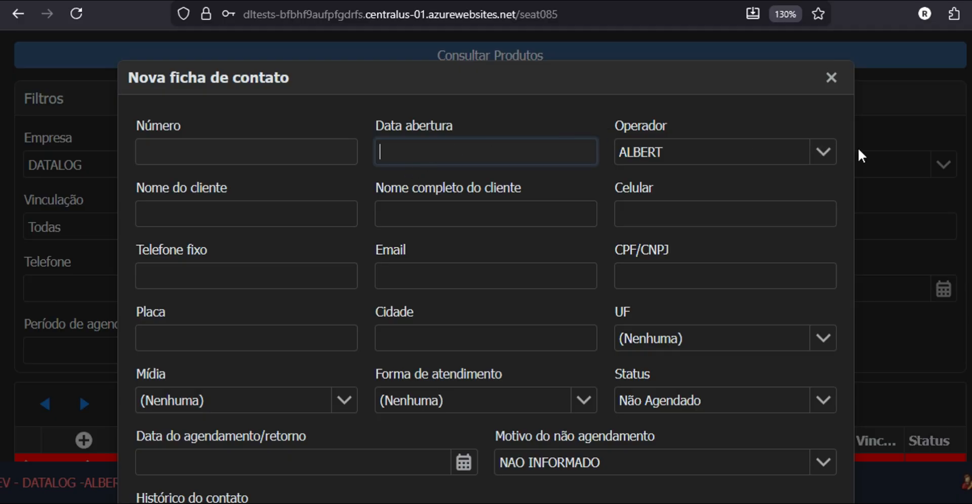
pyautogui.click(824, 153)
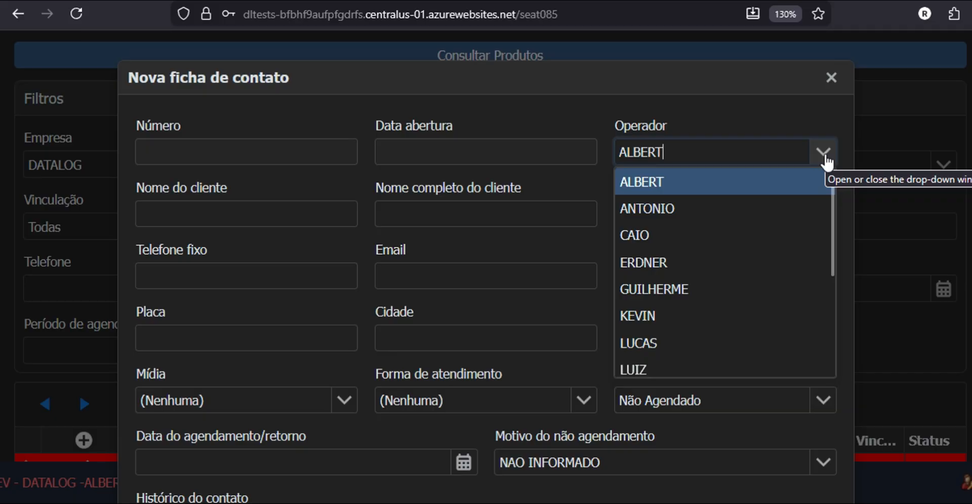
pyautogui.click(821, 157)
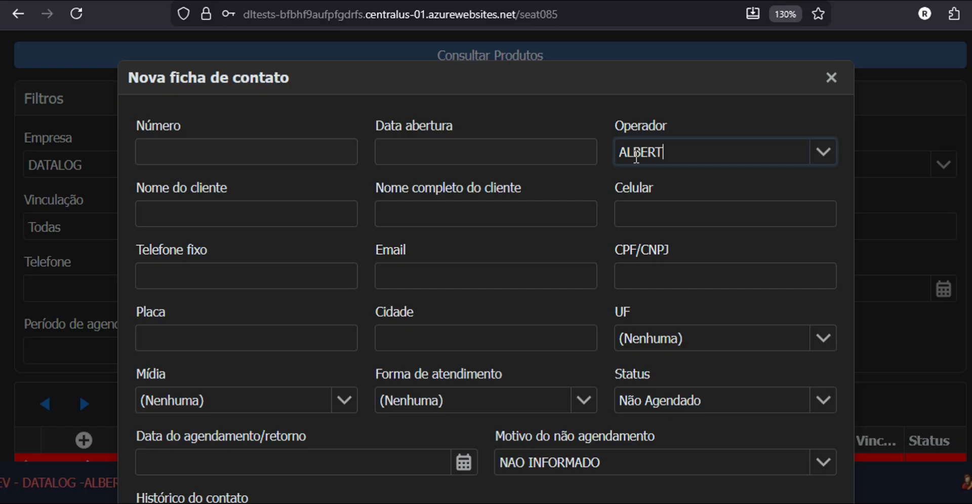
# Step: Enter client name TESTE, full name TESTE TESTE, and the client's mobile number
pyautogui.click(231, 215)
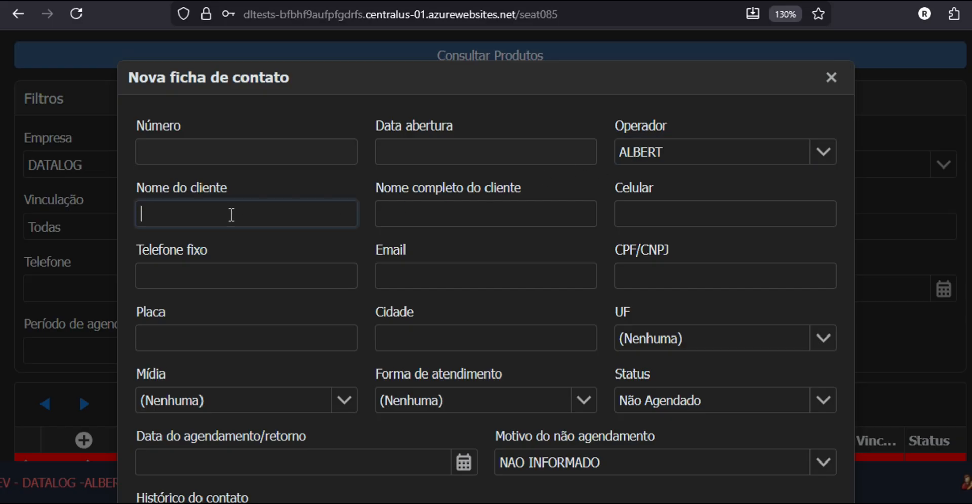
pyautogui.write('teste')
pyautogui.click(457, 206)
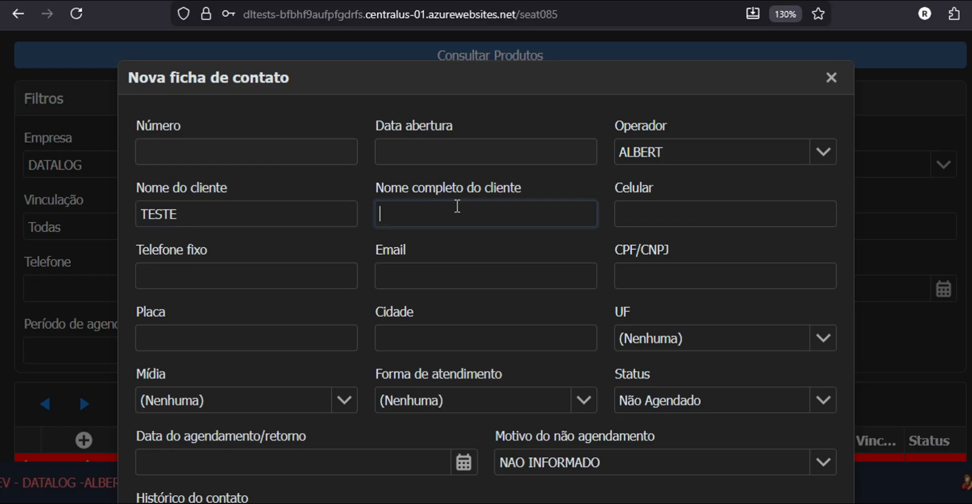
pyautogui.write('teste teste')
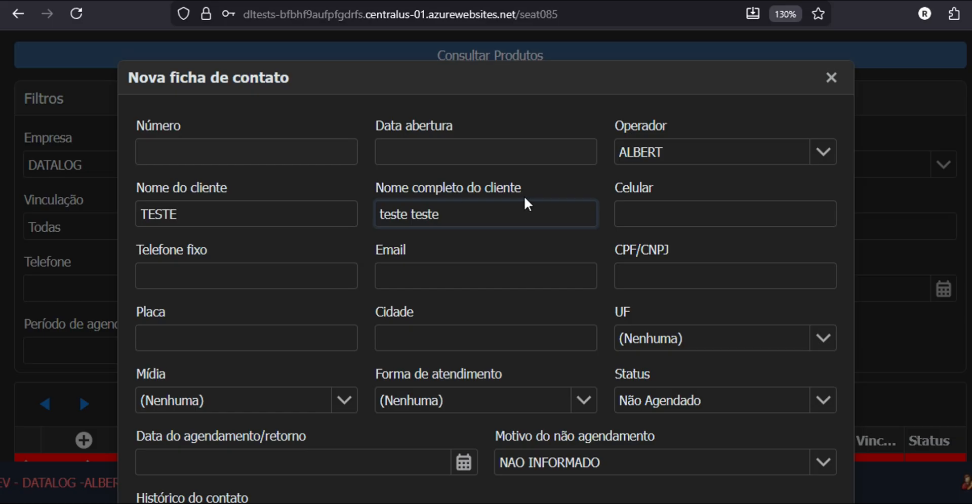
pyautogui.click(704, 211)
pyautogui.click(700, 214)
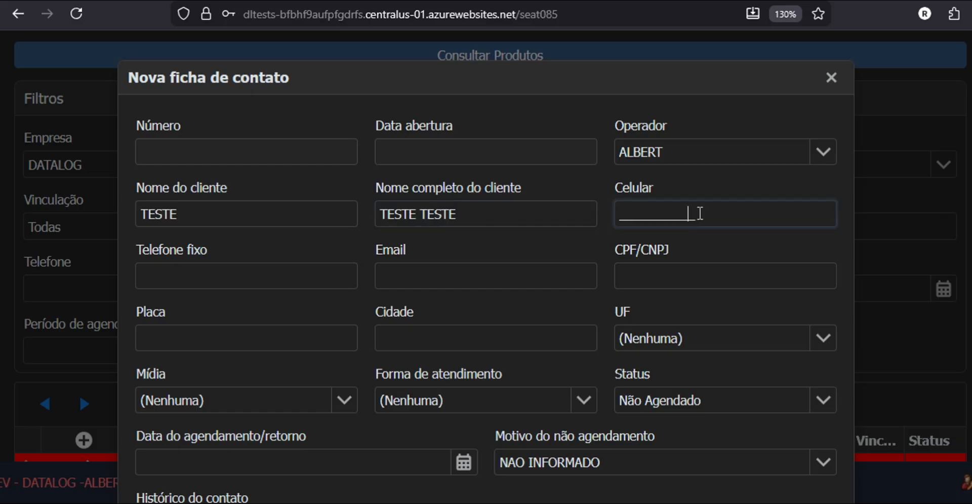
pyautogui.click(621, 215)
pyautogui.write('61')
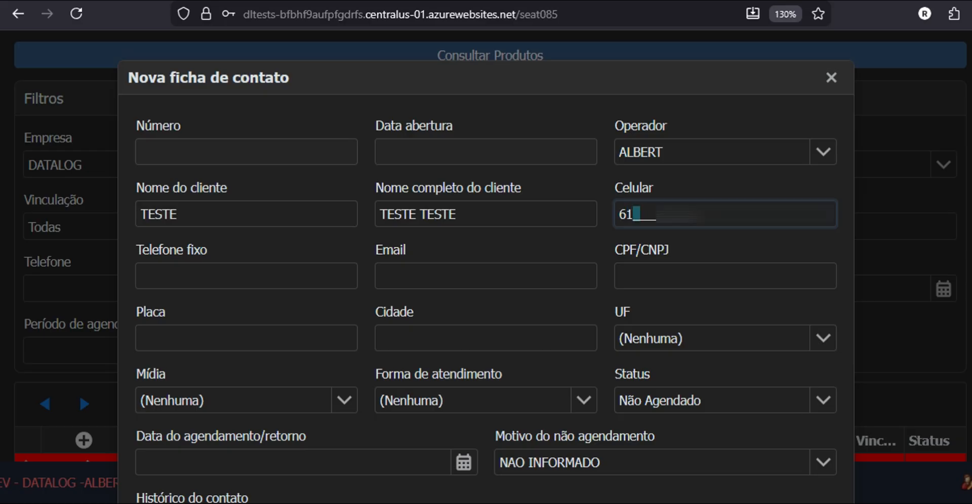
pyautogui.write('995')
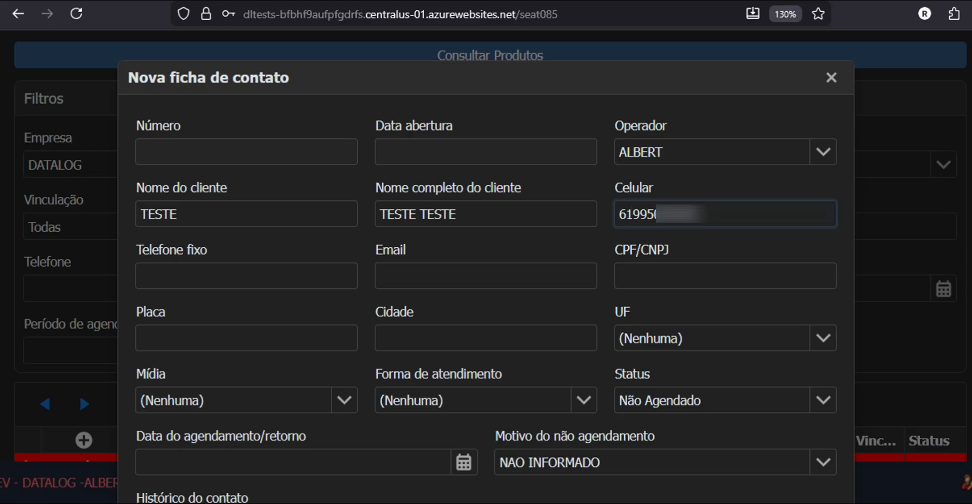
# Step: Fill in the client's e-mail address
pyautogui.click(263, 280)
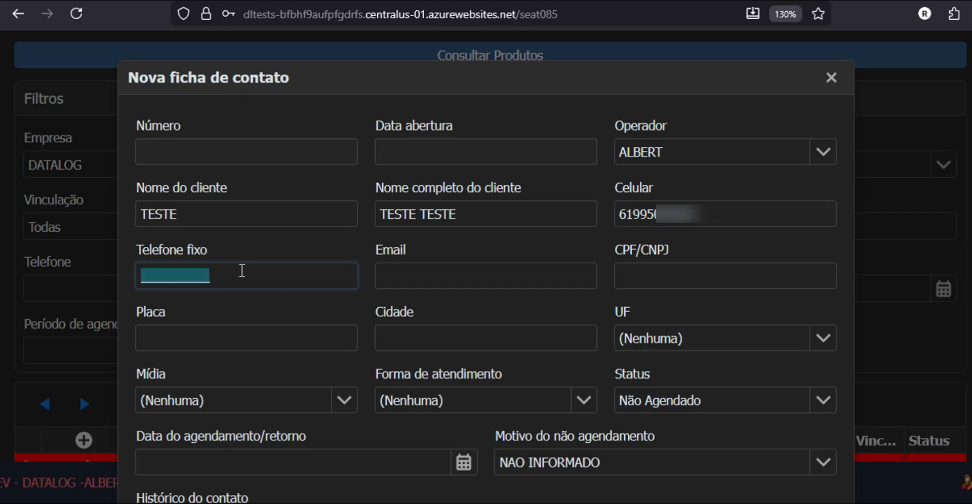
pyautogui.click(443, 270)
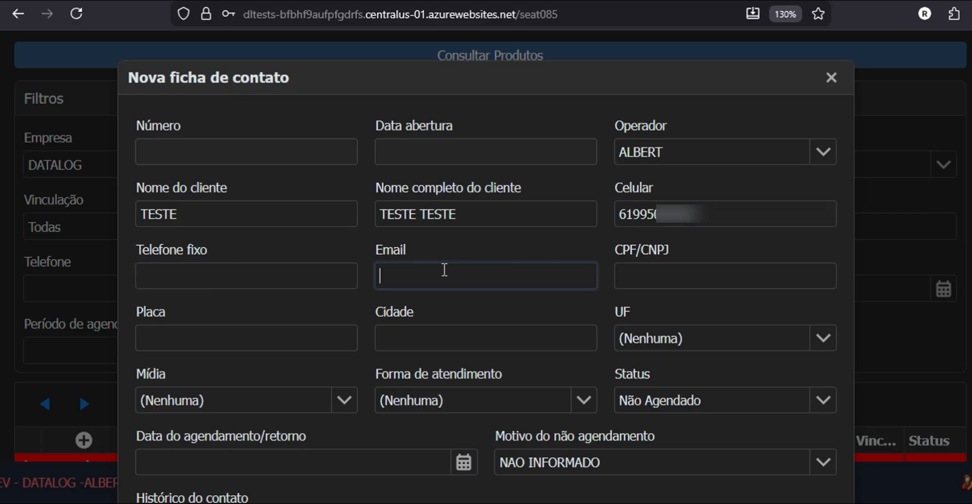
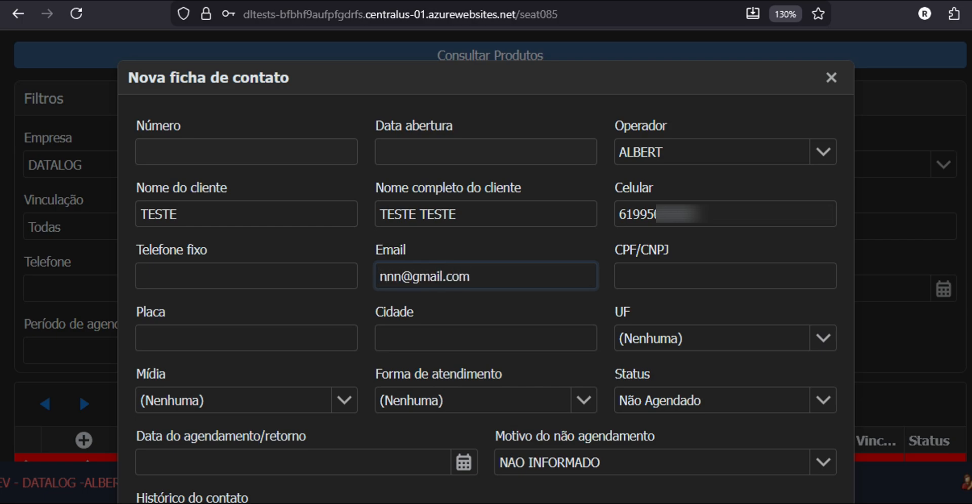
pyautogui.click(681, 273)
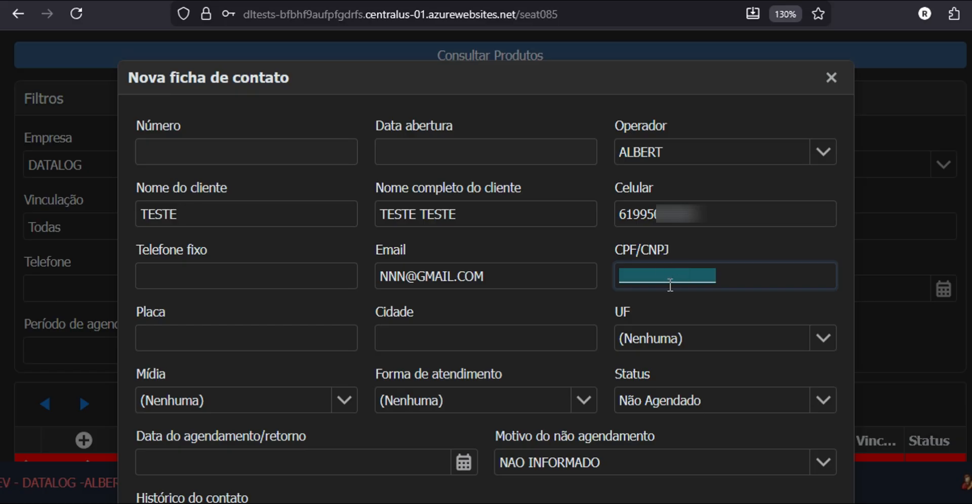
pyautogui.click(661, 274)
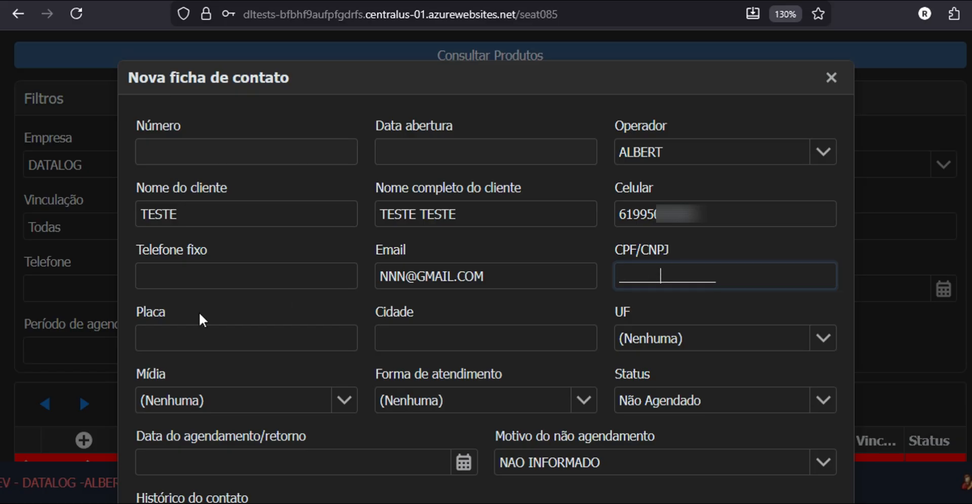
# Step: Set plate ERT5432, city BRASILIA and state DF
pyautogui.click(174, 339)
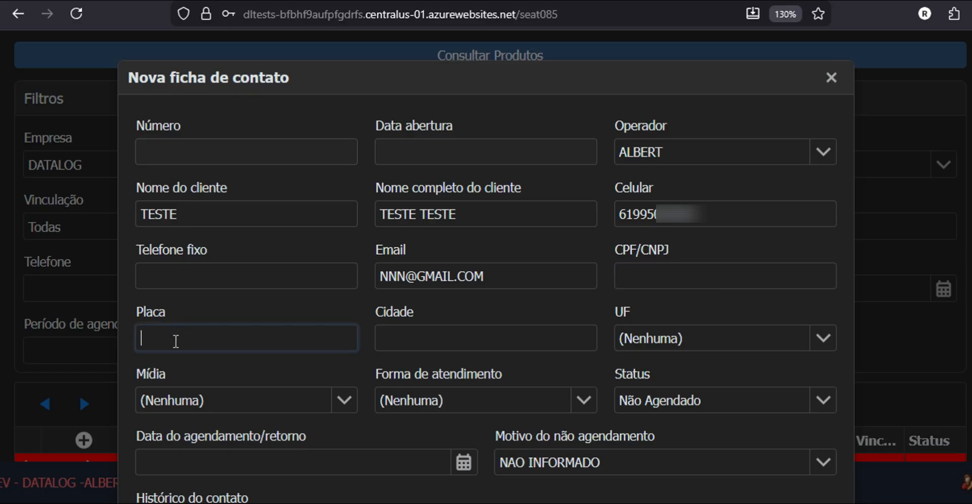
pyautogui.write('ert5432')
pyautogui.press('Tab')
pyautogui.write('BRASILIA')
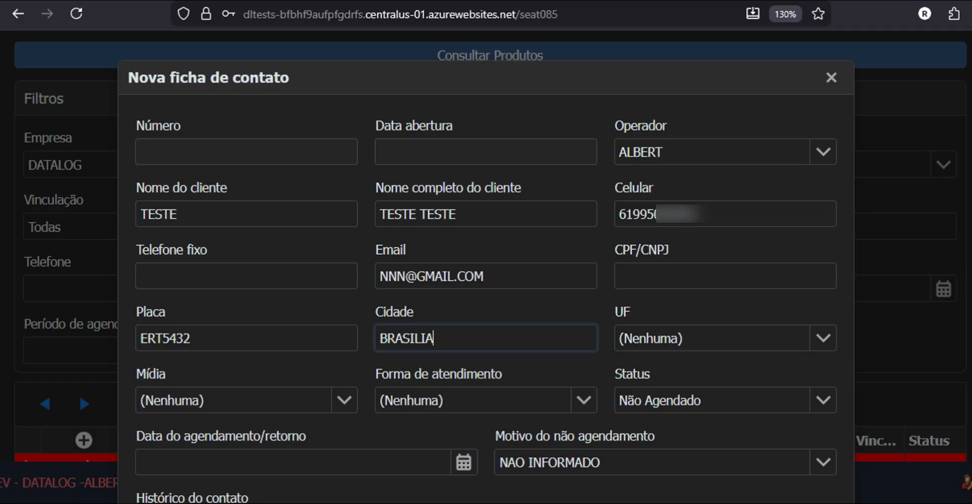
pyautogui.click(822, 339)
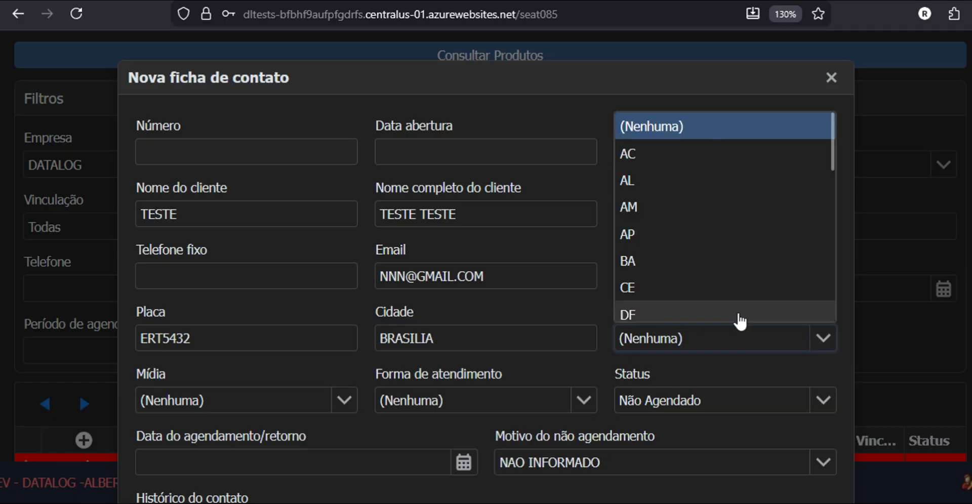
pyautogui.click(630, 311)
pyautogui.click(346, 401)
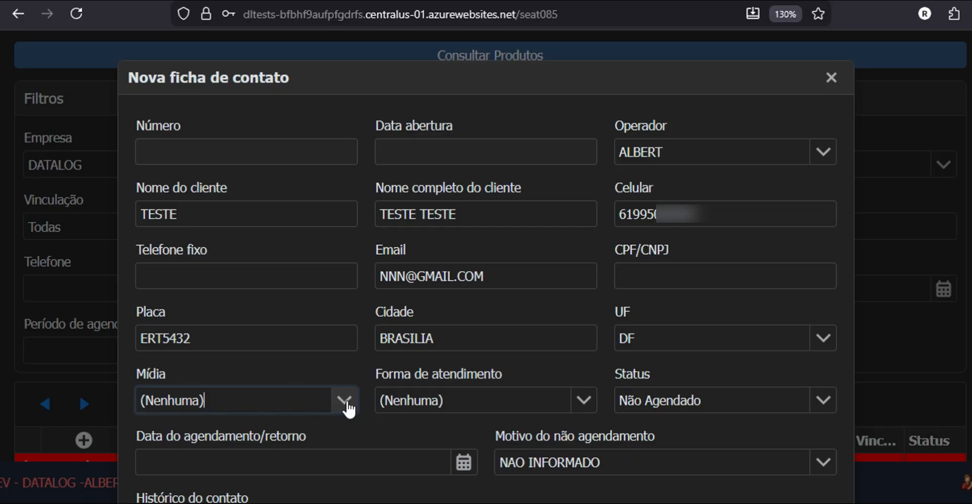
pyautogui.click(347, 401)
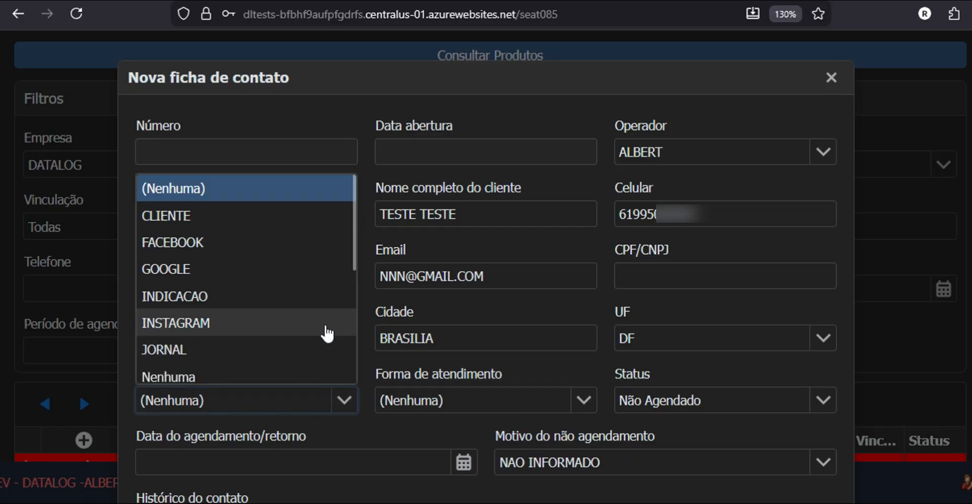
# Step: Set Mídia INDICACAO and service channel TELEFONE, keeping Status Não Agendado and Motivo NAO INFORMADO
pyautogui.click(195, 295)
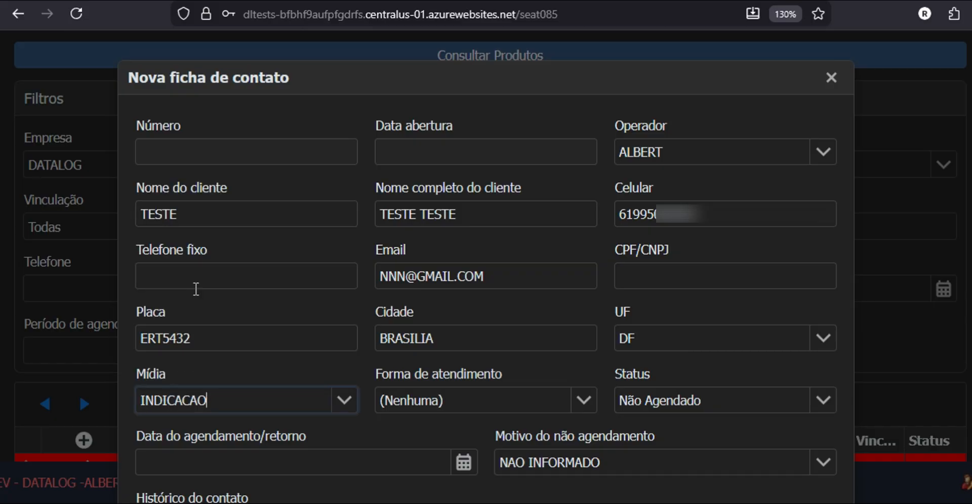
pyautogui.click(585, 400)
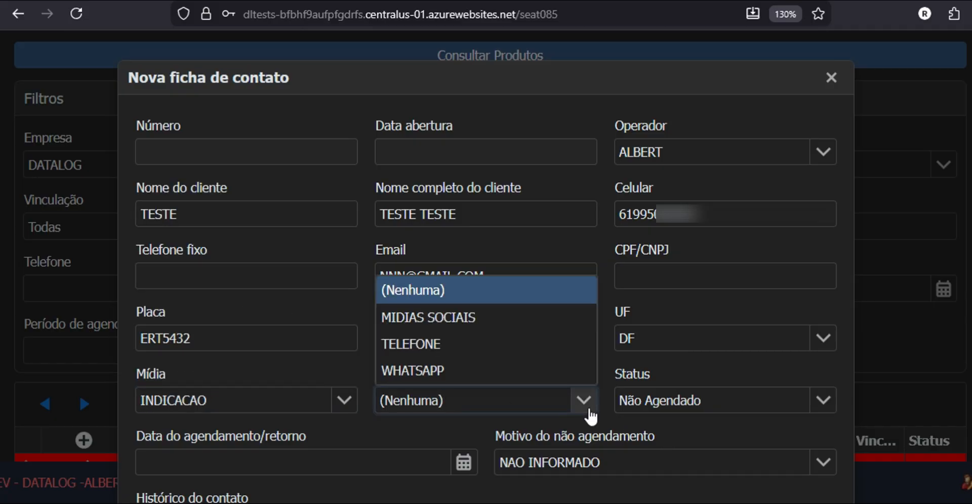
pyautogui.click(436, 344)
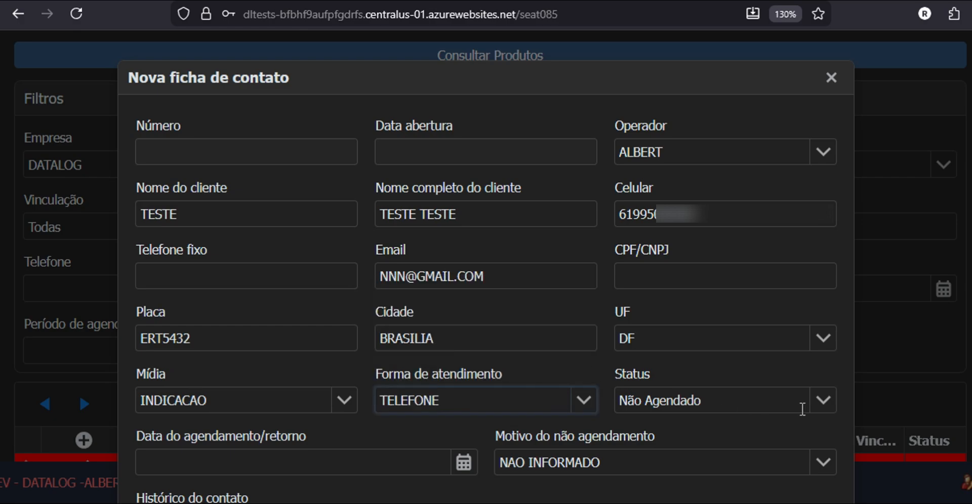
pyautogui.click(825, 404)
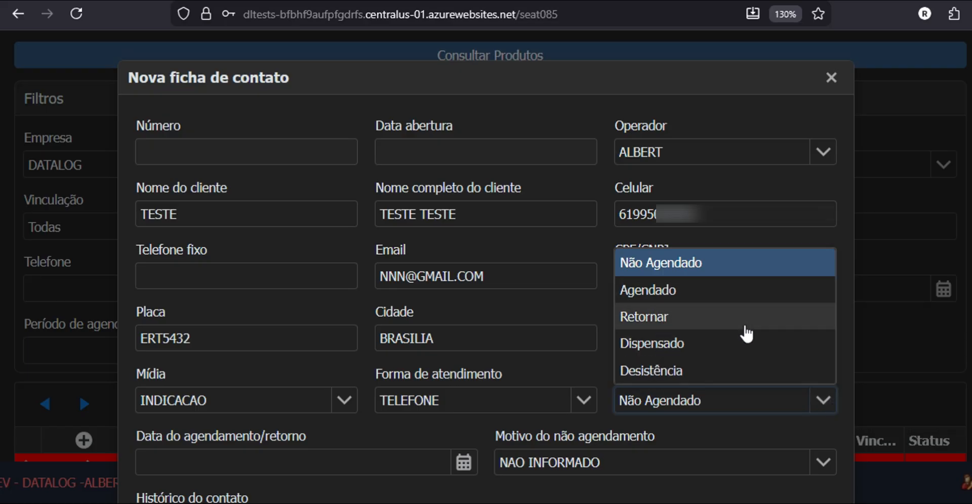
pyautogui.click(694, 269)
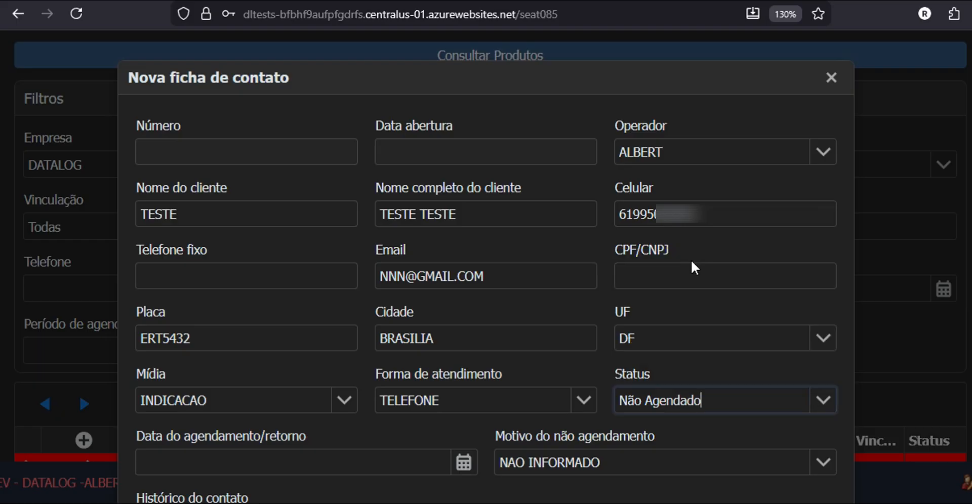
pyautogui.click(827, 465)
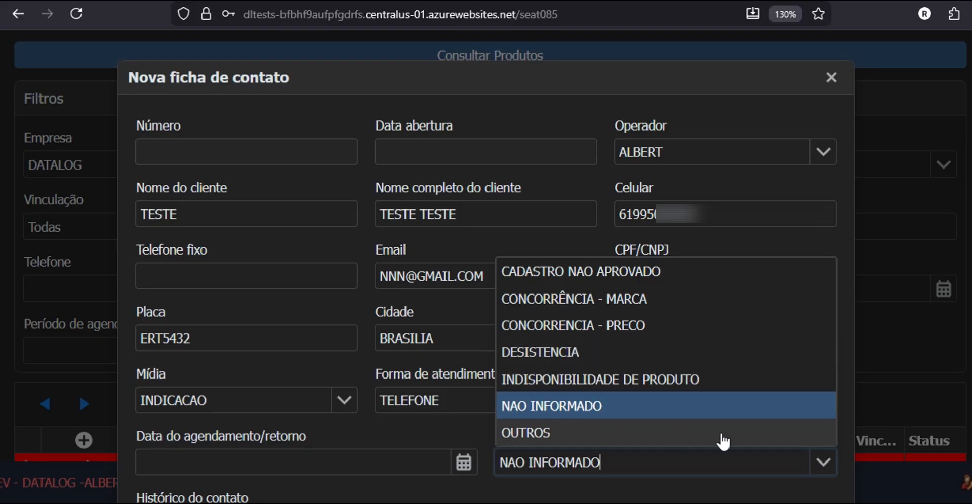
pyautogui.click(825, 463)
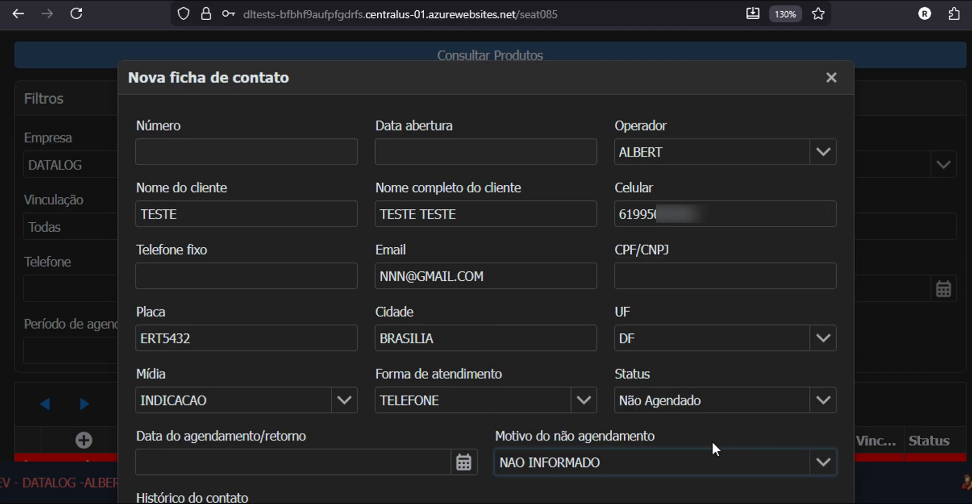
pyautogui.click(681, 407)
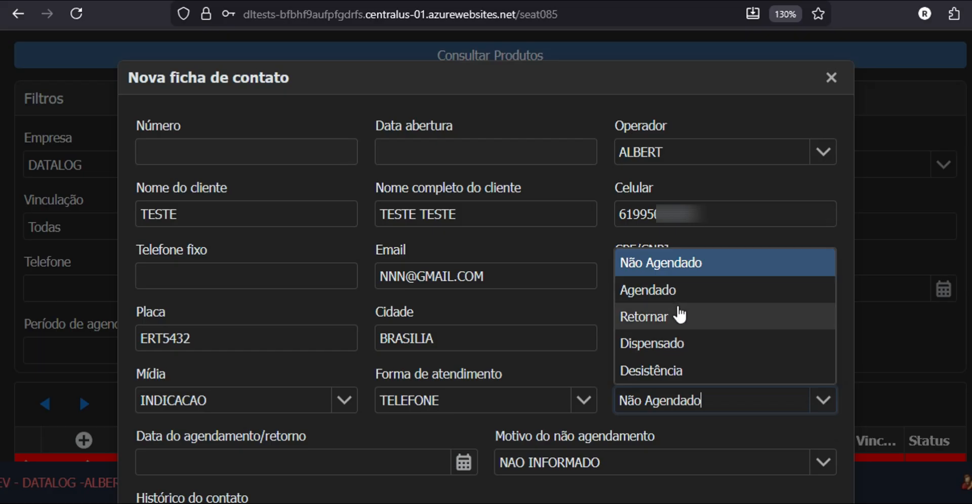
# Step: Mark the contact as Agendado and begin entering the return date
pyautogui.click(679, 291)
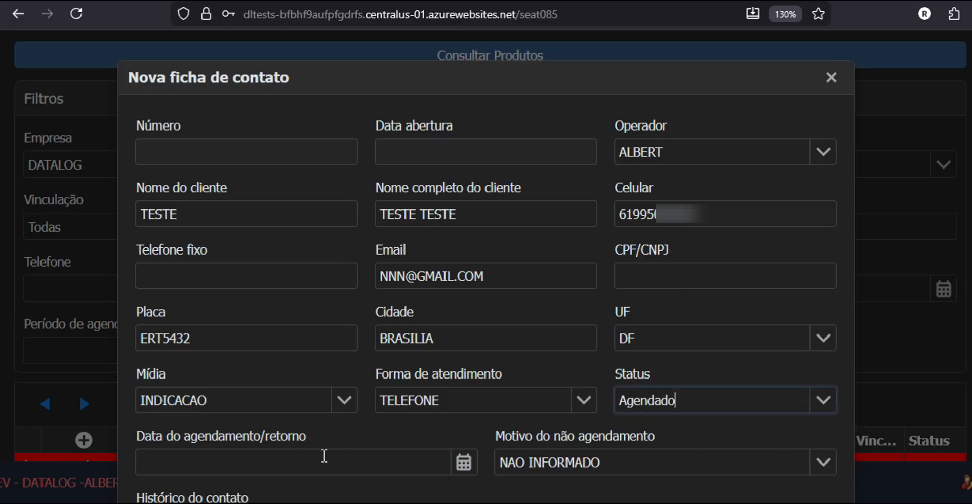
pyautogui.click(288, 469)
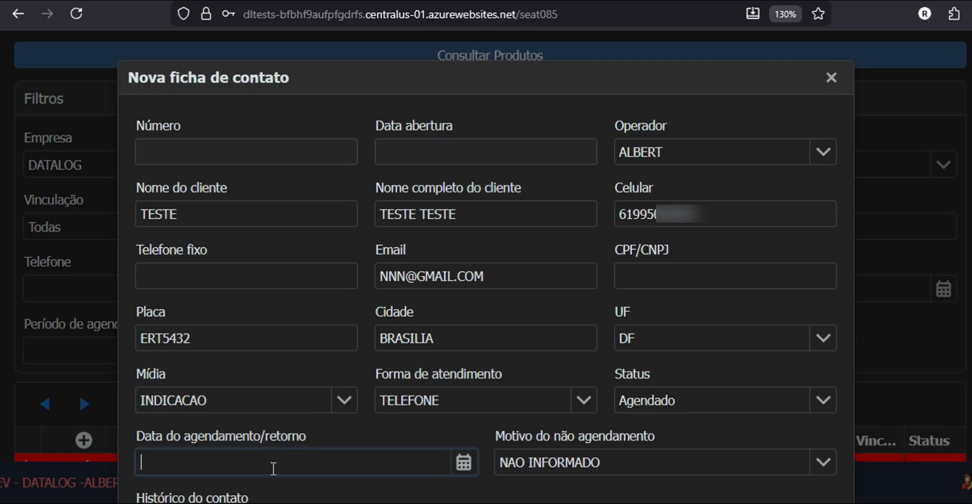
pyautogui.write('12')
pyautogui.click(464, 463)
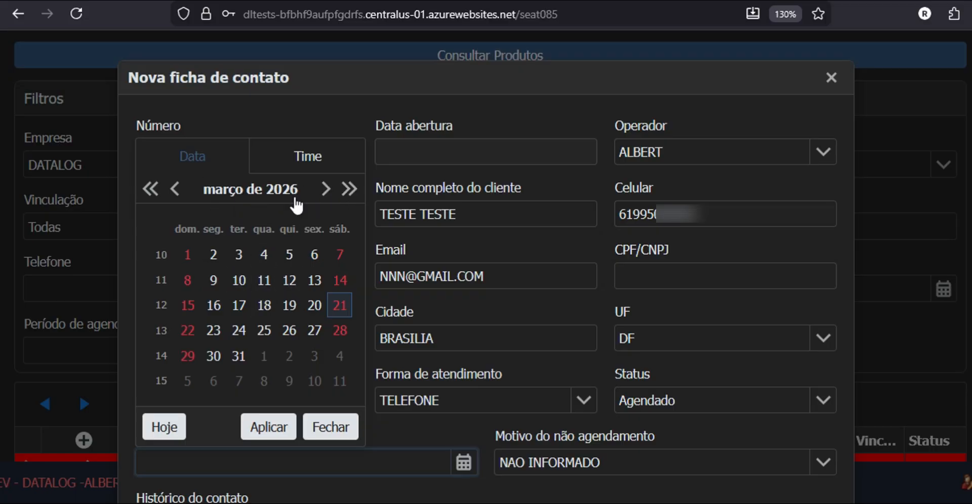
pyautogui.click(312, 166)
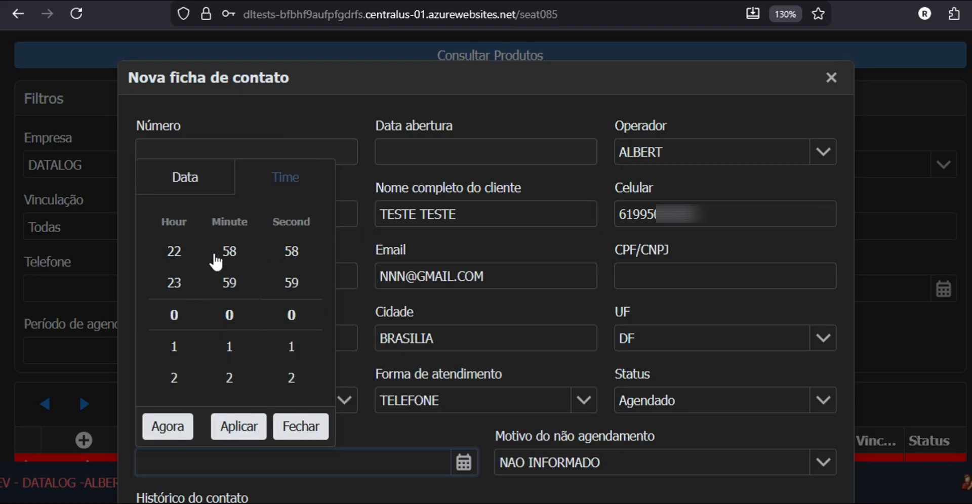
pyautogui.click(201, 176)
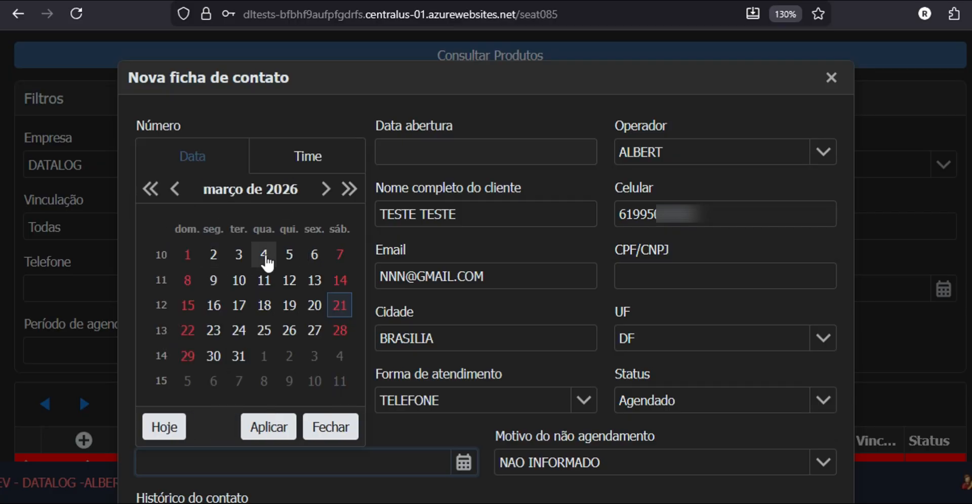
# Step: Set the return date to today at the current time, 21/03/2026 18:20
pyautogui.click(165, 428)
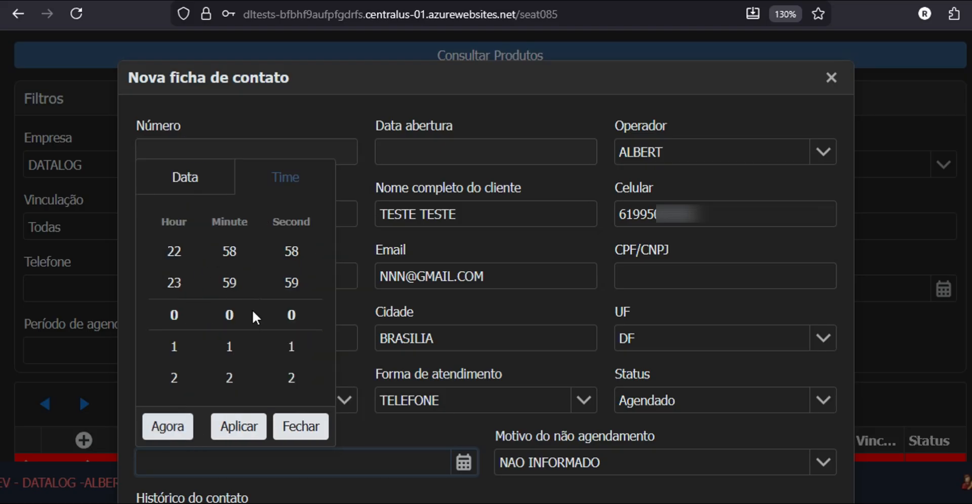
pyautogui.click(175, 439)
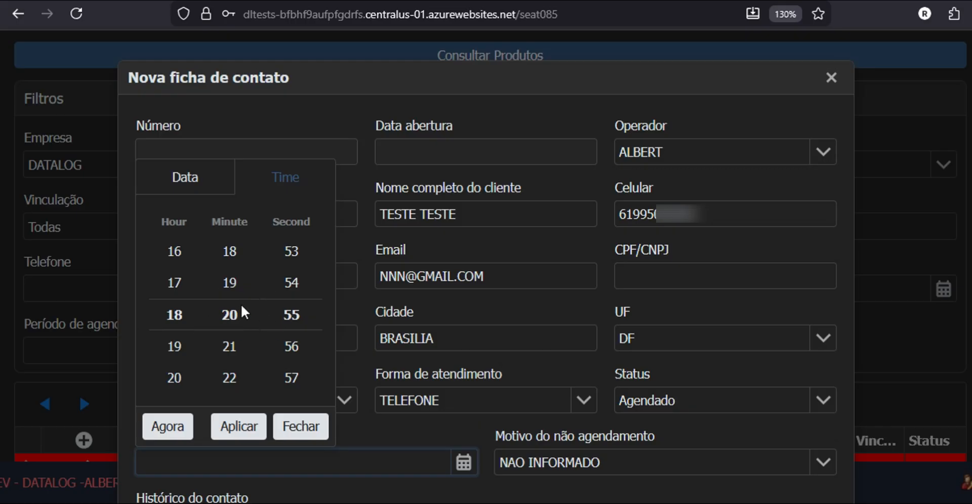
pyautogui.click(202, 187)
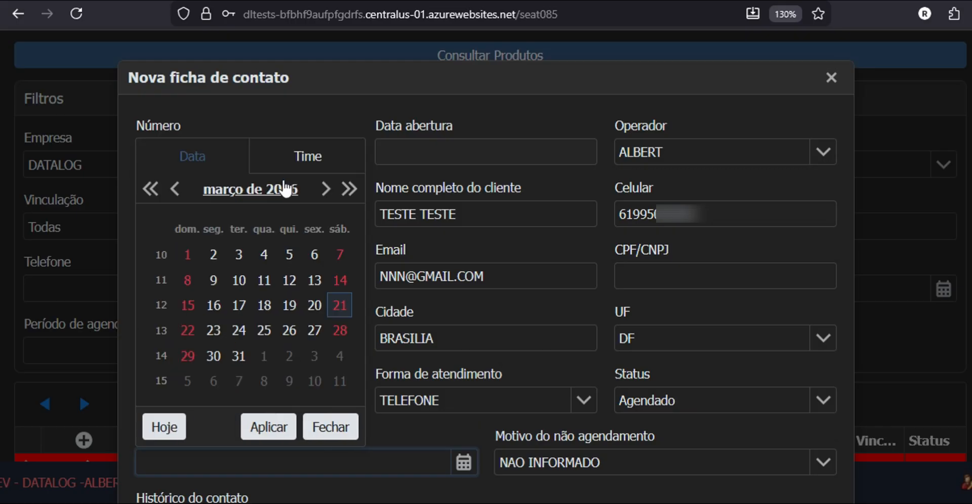
pyautogui.click(278, 189)
pyautogui.click(291, 167)
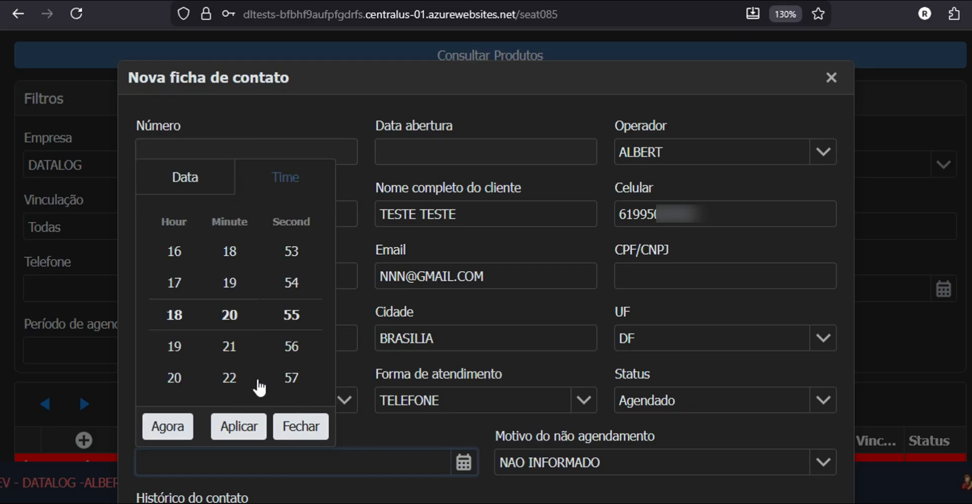
pyautogui.click(250, 436)
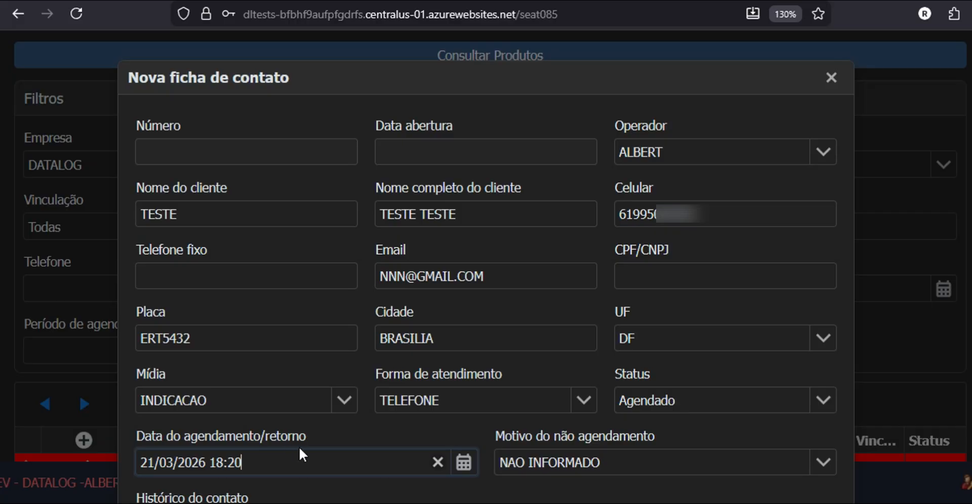
pyautogui.scroll(-3, 342, 430)
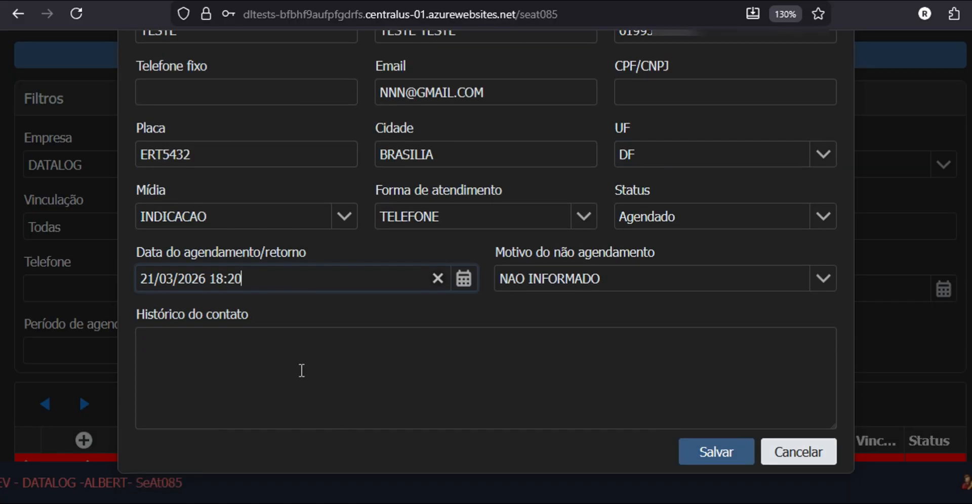
# Step: Write REVISAO MOTOR in the contact history and attempt to save the record
pyautogui.click(291, 370)
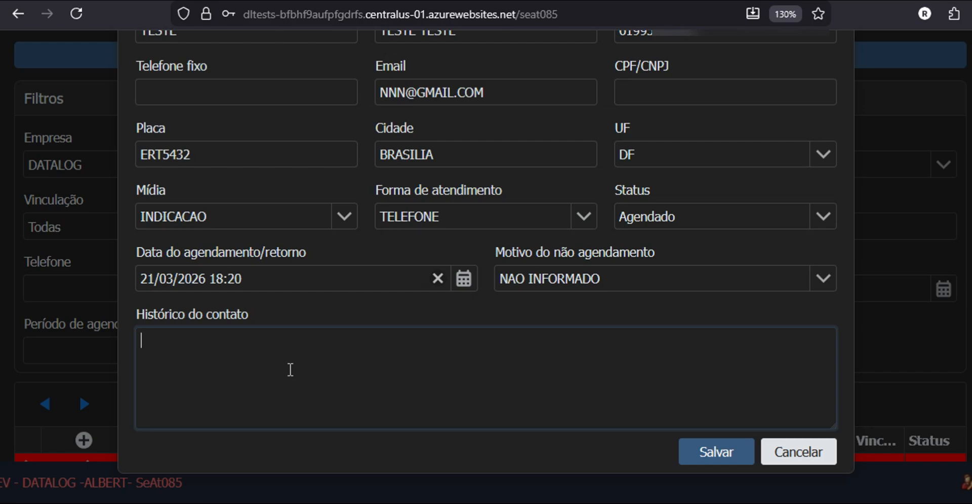
pyautogui.write('REV=')
pyautogui.press('BackSpace')
pyautogui.press('BackSpace')
pyautogui.write('TORNO')
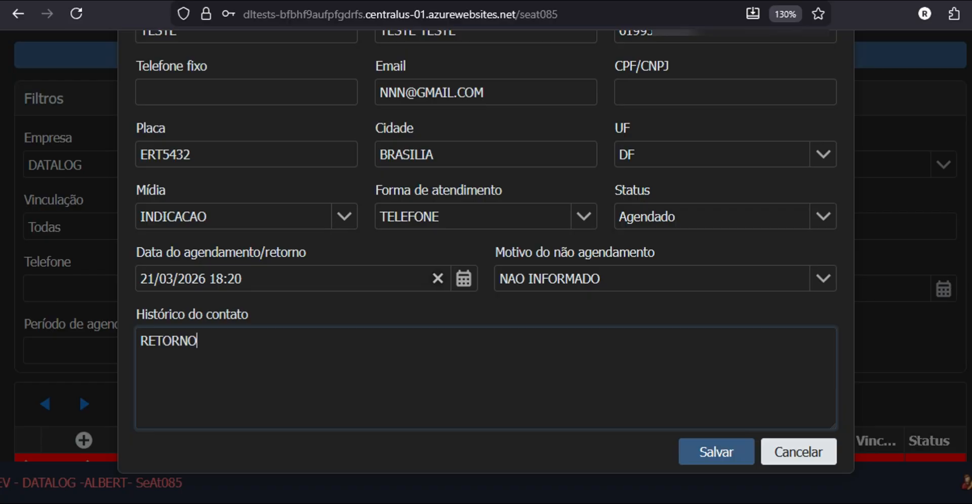
pyautogui.press('BackSpace')
pyautogui.press('BackSpace')
pyautogui.press('BackSpace')
pyautogui.press('BackSpace')
pyautogui.press('BackSpace')
pyautogui.press('BackSpace')
pyautogui.press('BackSpace')
pyautogui.write('REVISAO MO')
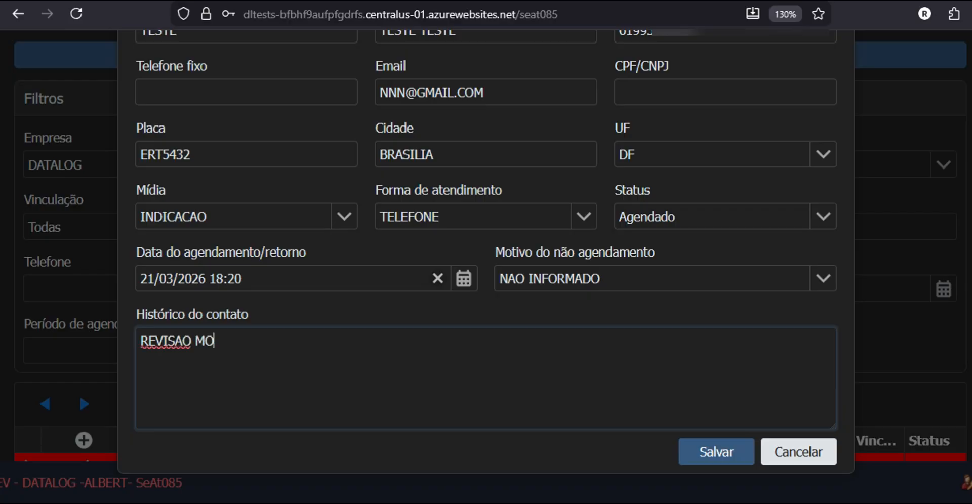
pyautogui.write('TOR')
pyautogui.click(700, 458)
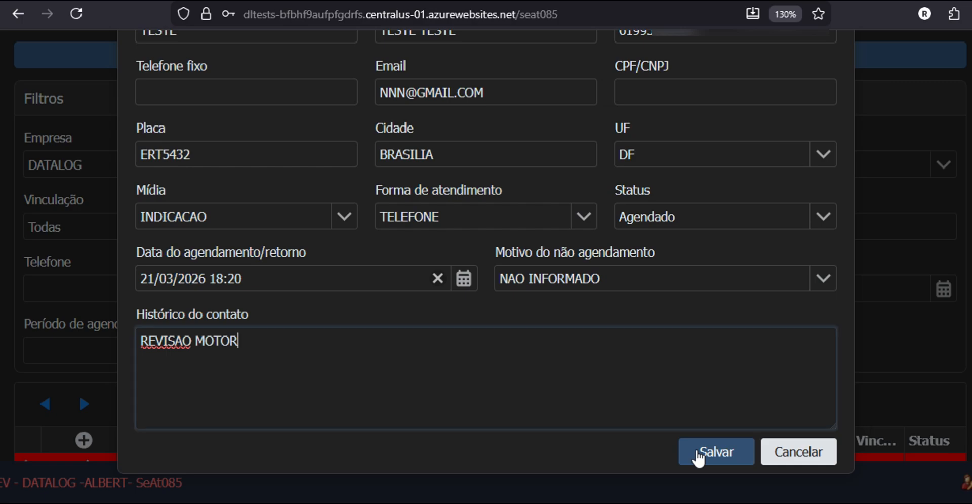
pyautogui.click(699, 456)
# Step: Dismiss the past-date error, move the return to 18/04/2026 17:00, and save the contact
pyautogui.moveTo(591, 269); pyautogui.dragTo(272, 246)
pyautogui.click(486, 334)
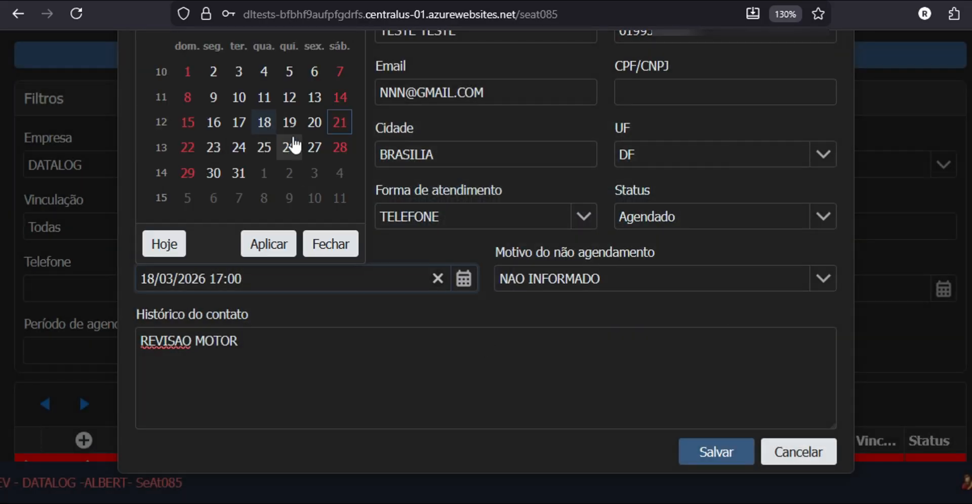
pyautogui.scroll(3, 679, 321)
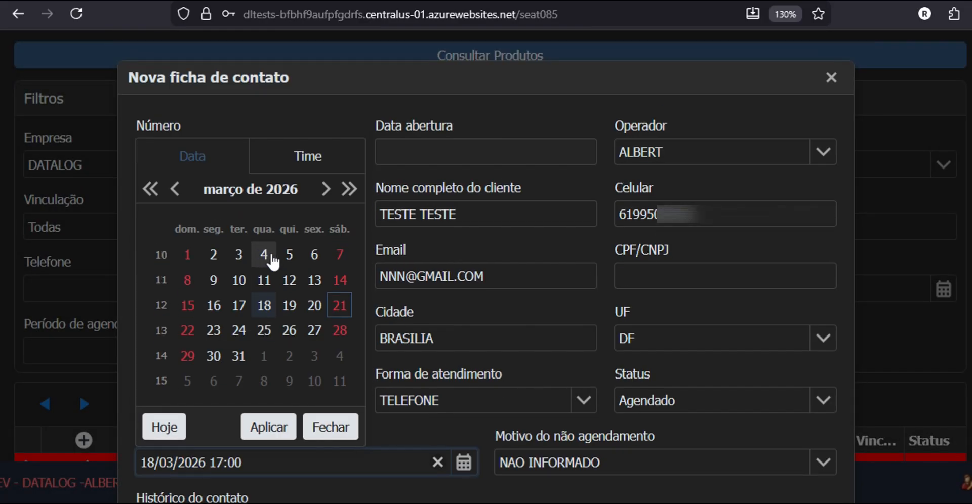
pyautogui.click(326, 188)
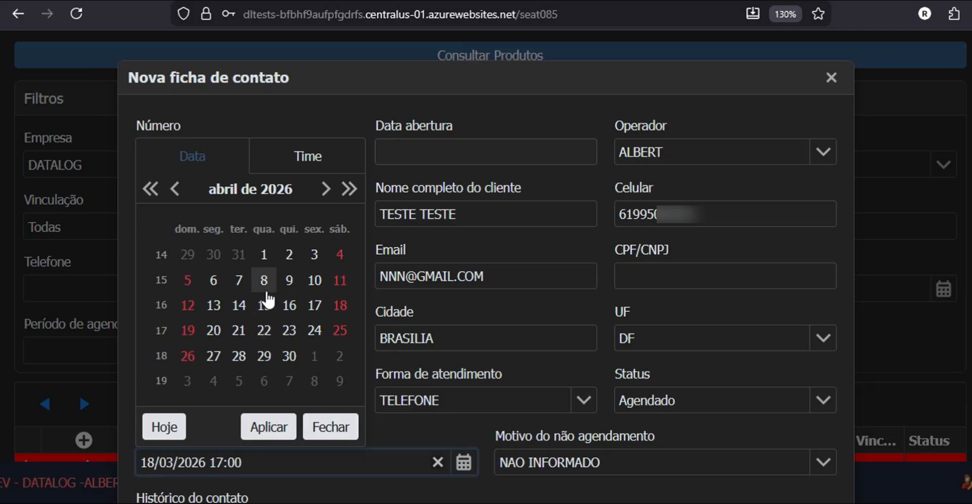
pyautogui.click(339, 310)
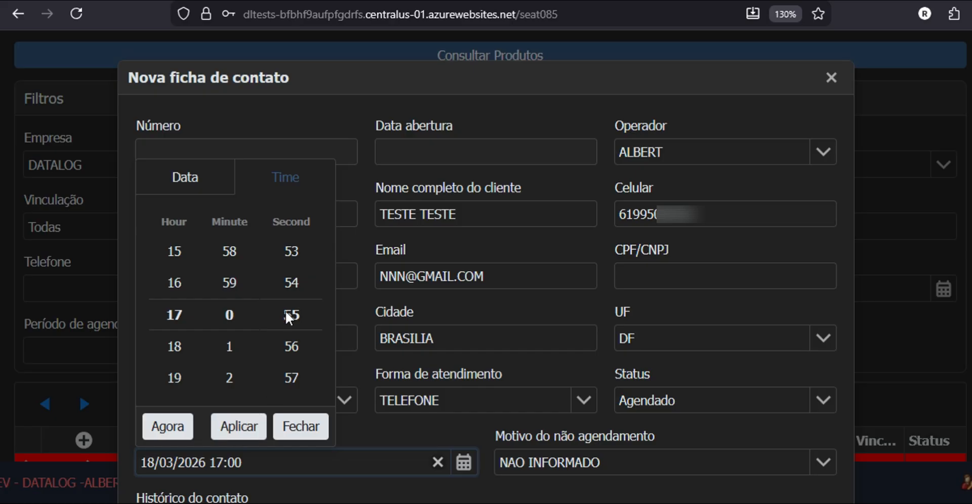
pyautogui.click(239, 427)
pyautogui.scroll(-3, 734, 456)
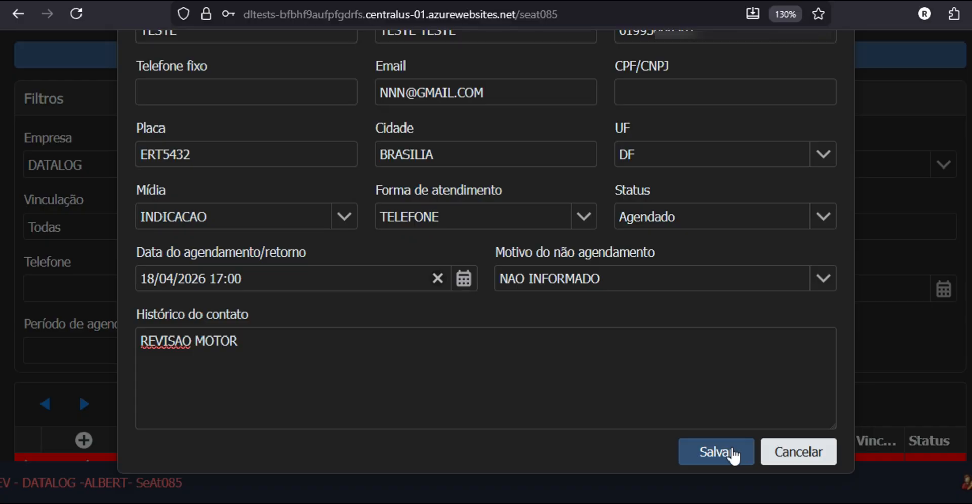
pyautogui.click(732, 451)
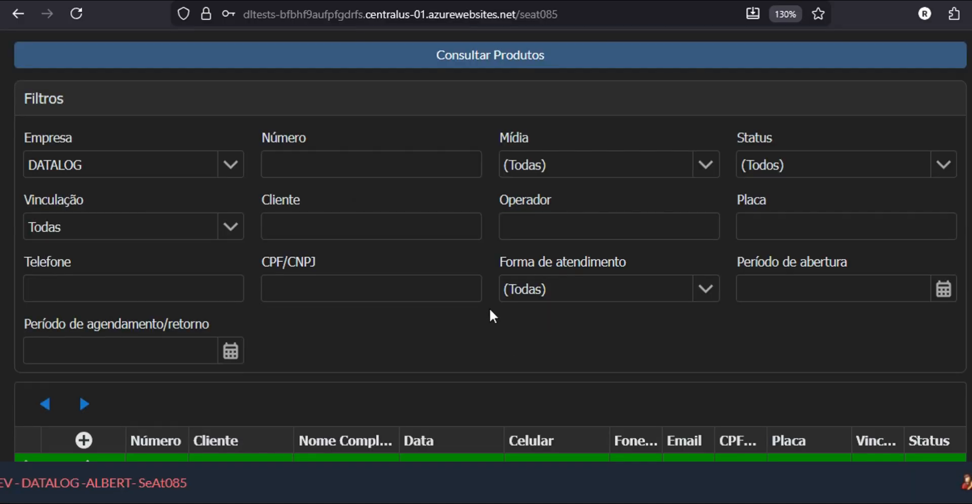
# Step: Scroll to the contact list and expand record 202 to show its REVISAO MOTOR history
pyautogui.scroll(-3, 456, 324)
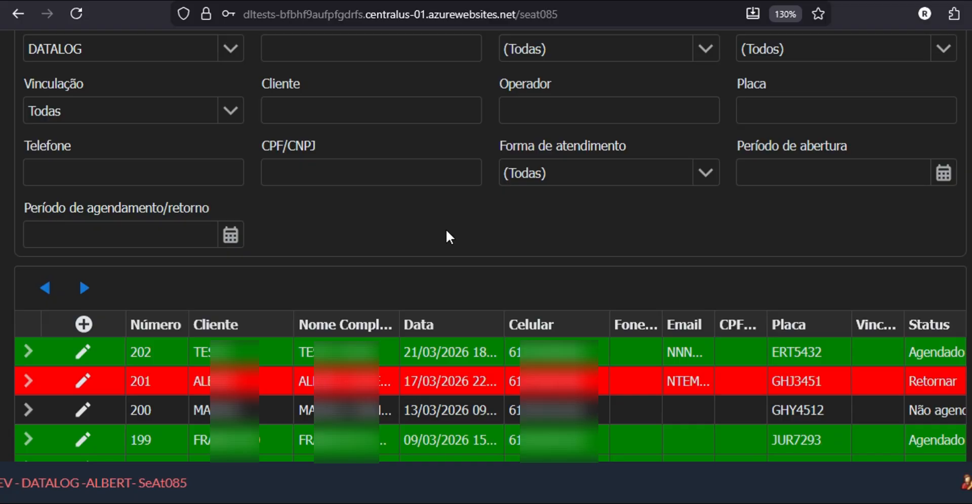
pyautogui.click(28, 353)
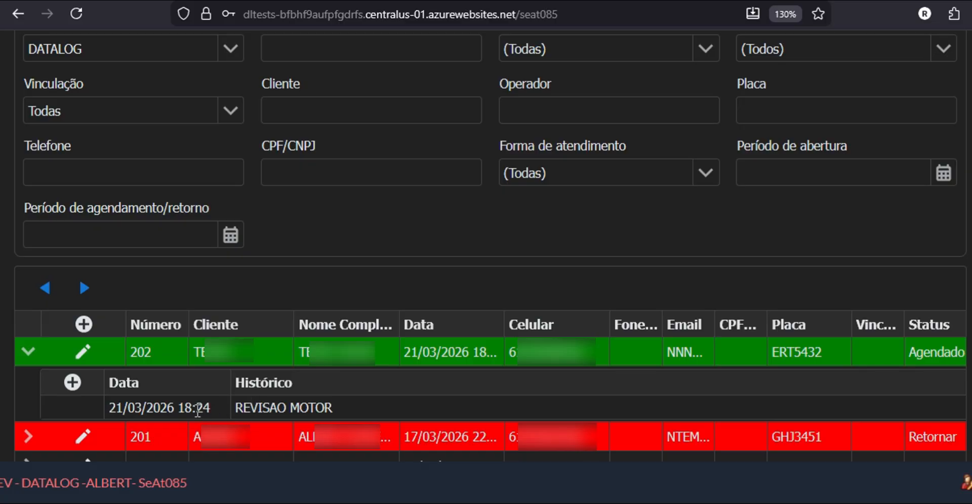
# Step: Add and save the history entry 'TESTEEEEEEEEEEEEE' on record 202
pyautogui.click(72, 386)
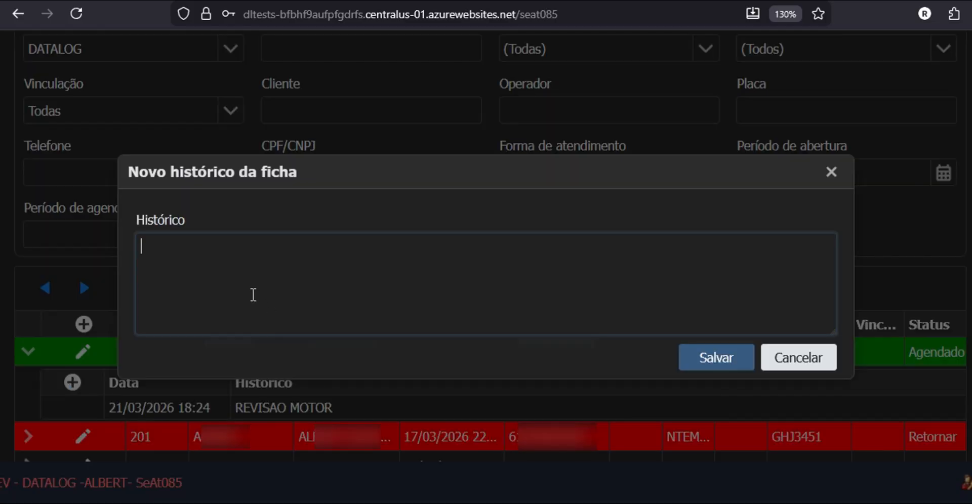
pyautogui.write('TESTEEEEEEEEEEEEE')
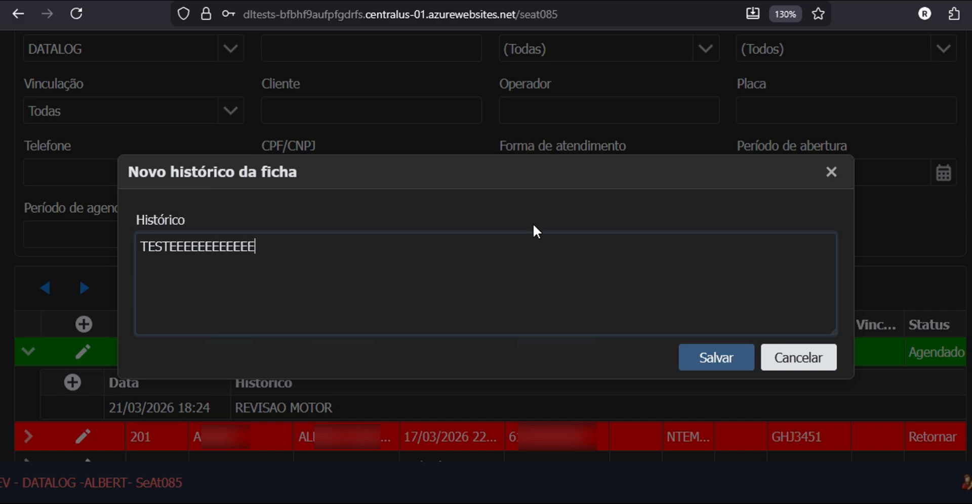
pyautogui.click(708, 358)
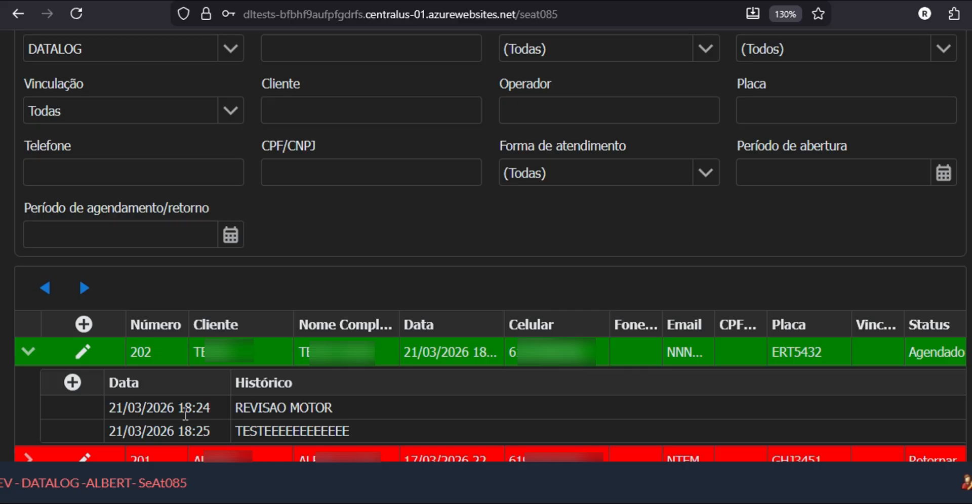
# Step: Open record 202, check its Vinculação company, OS and linking date fields, then cancel without changes
pyautogui.click(84, 355)
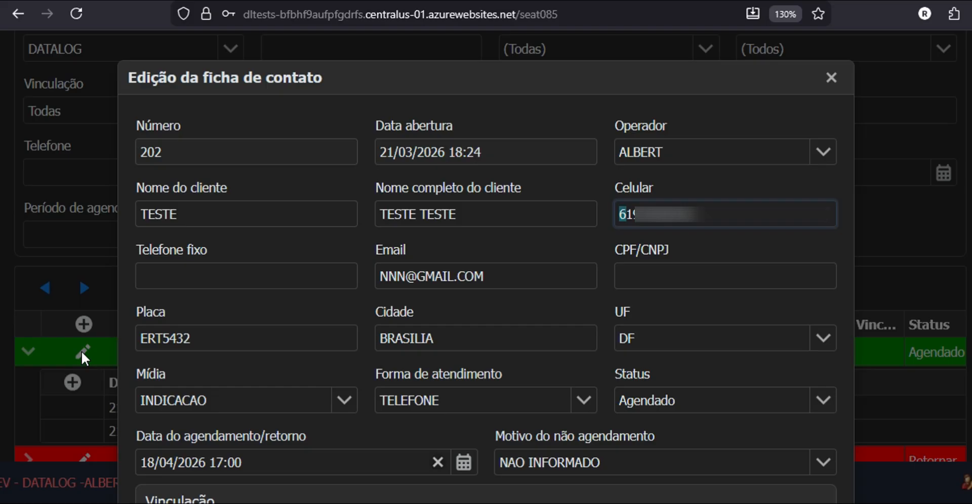
pyautogui.scroll(-3, 421, 328)
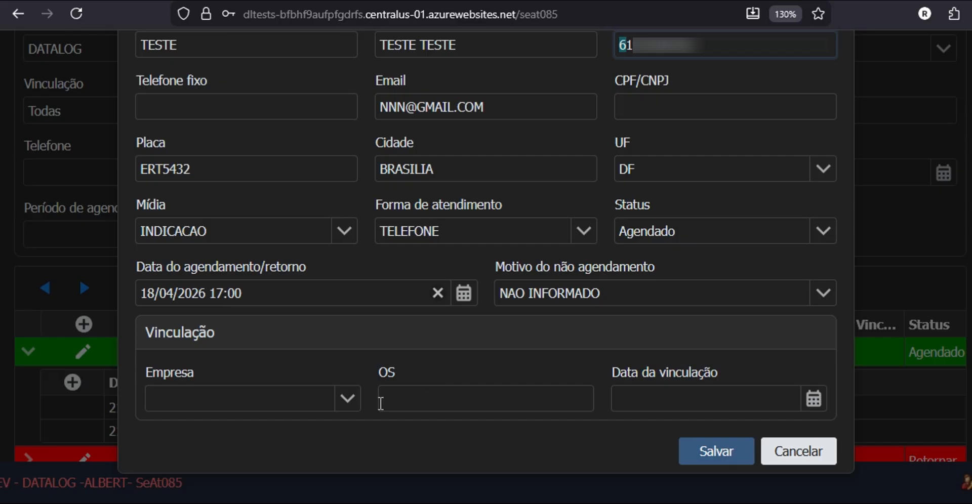
pyautogui.click(345, 400)
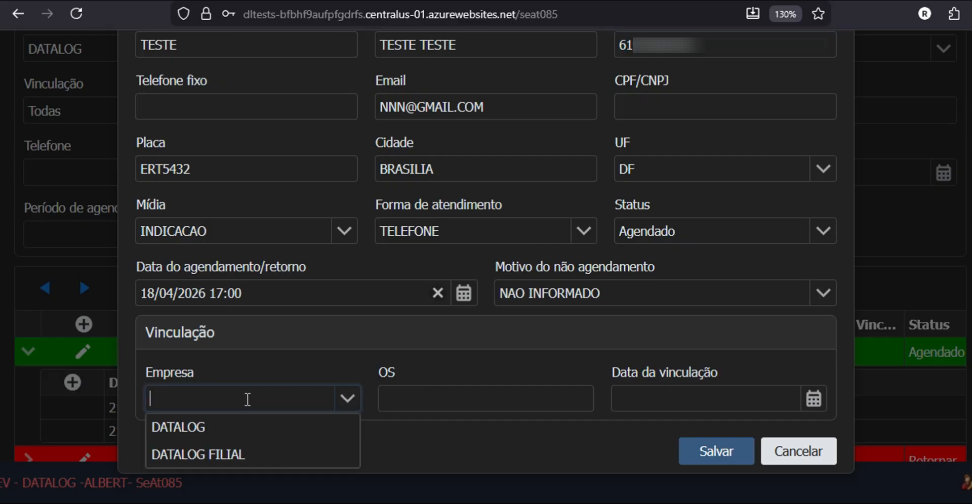
pyautogui.click(442, 399)
pyautogui.click(639, 400)
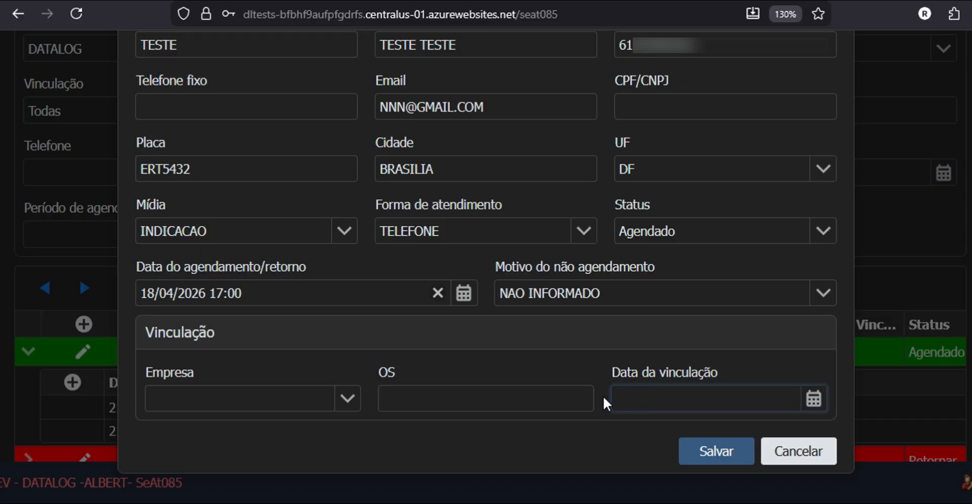
pyautogui.click(496, 397)
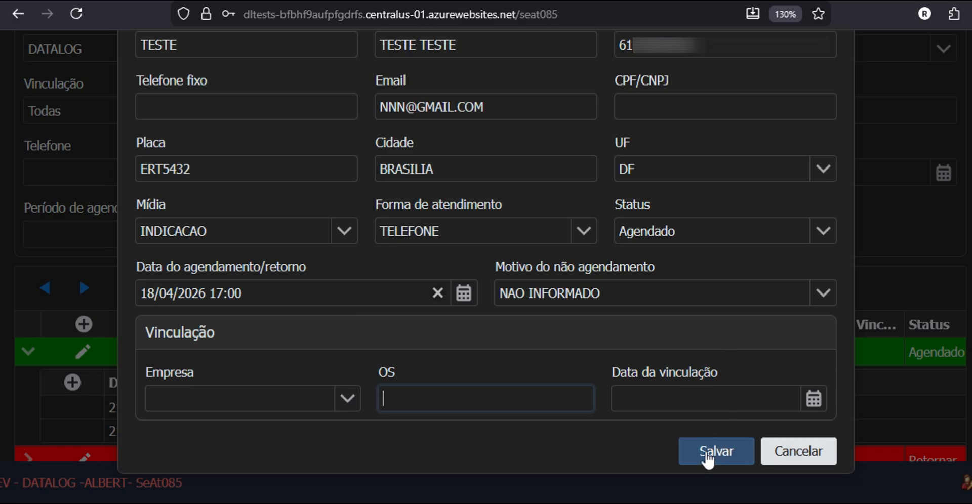
pyautogui.click(803, 452)
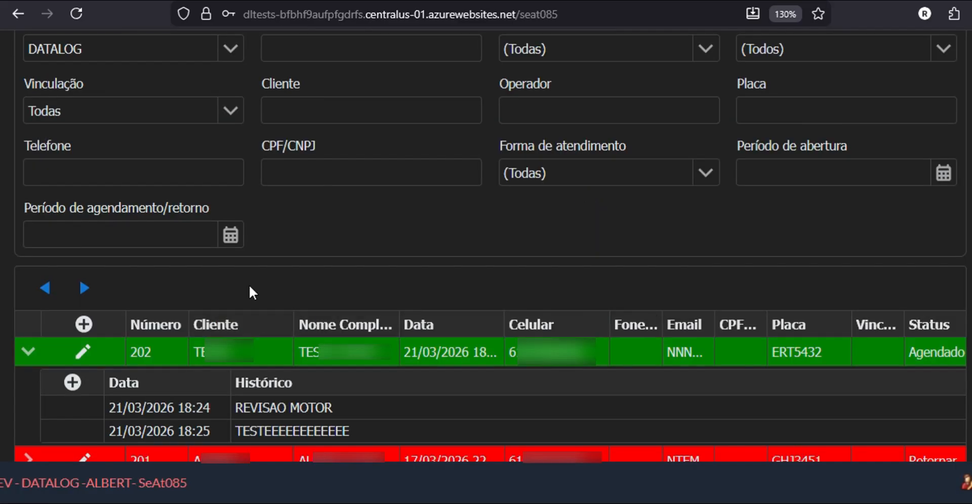